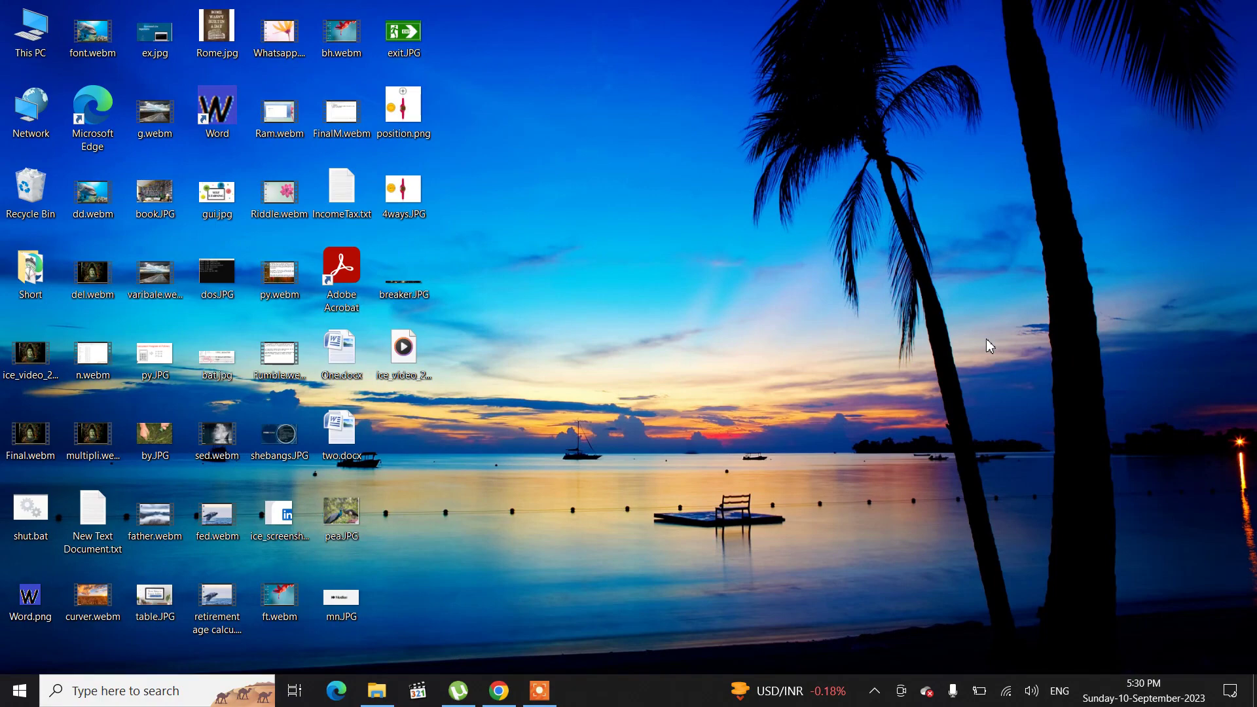
Step: Open Microsoft Office Word 2007 from the Start search and maximize its window
{"action": "key", "text": "super"}
{"action": "type", "text": "word"}
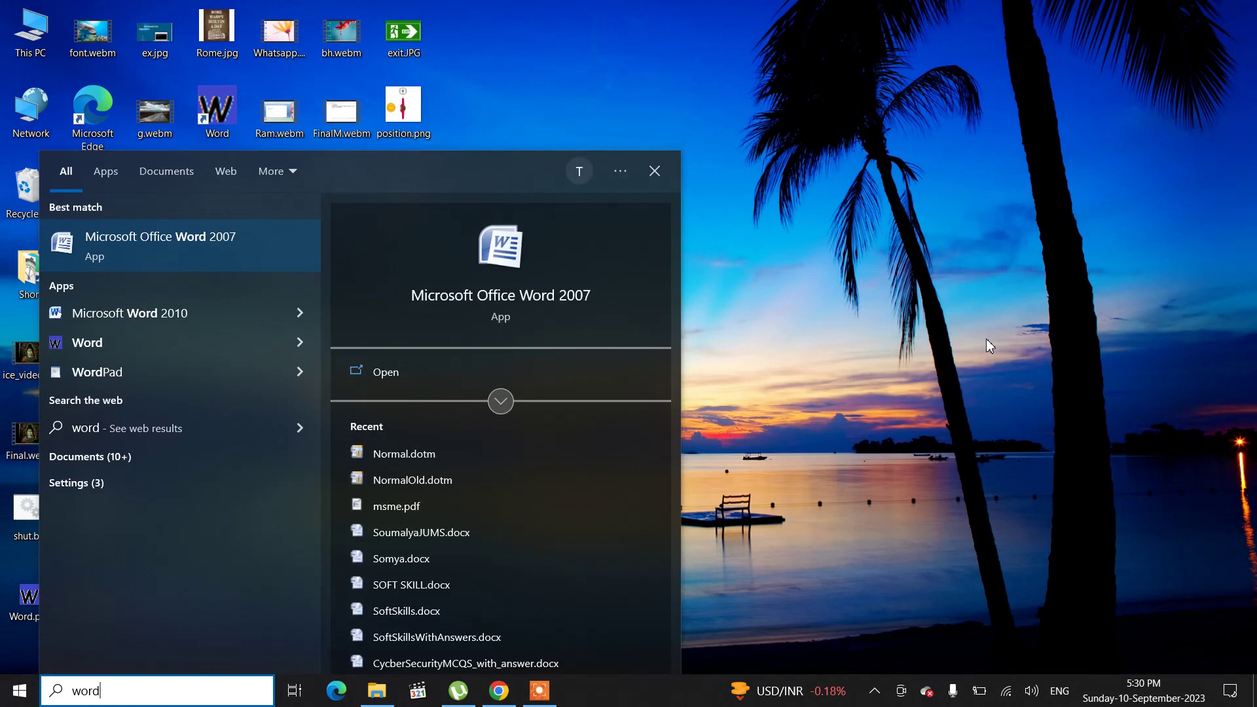
{"action": "key", "text": "Return"}
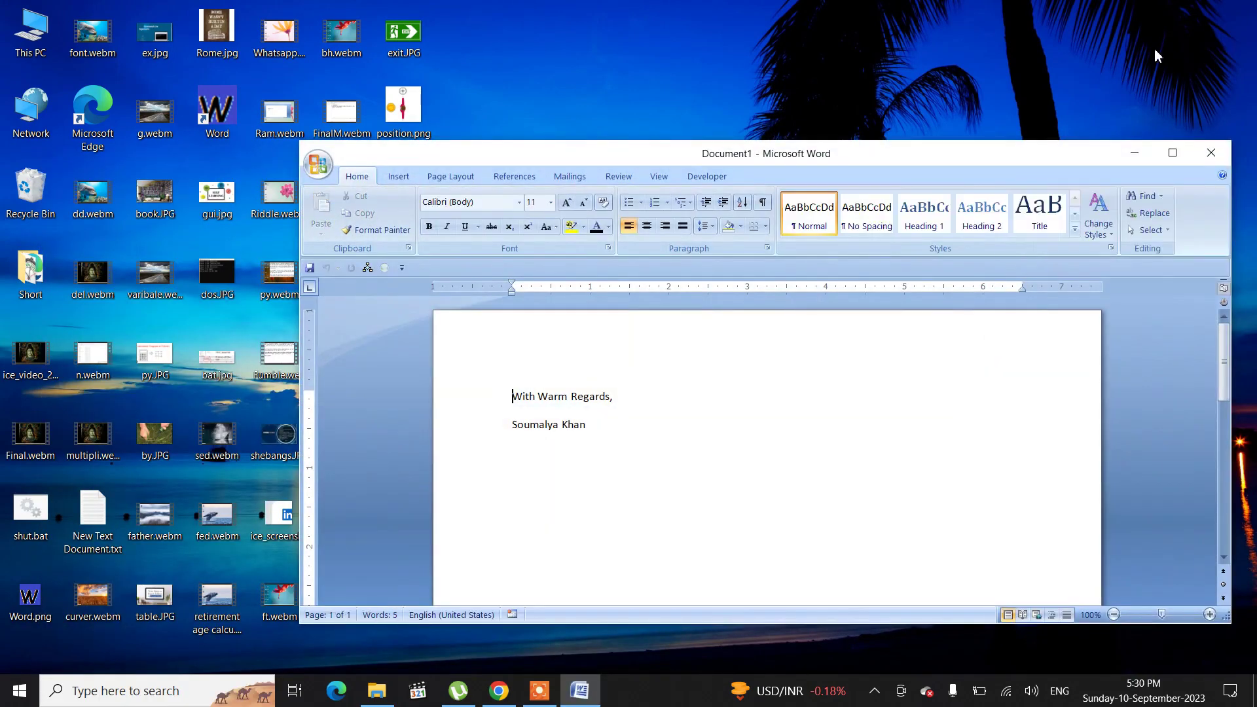
{"action": "left_click", "coordinate": [1173, 153]}
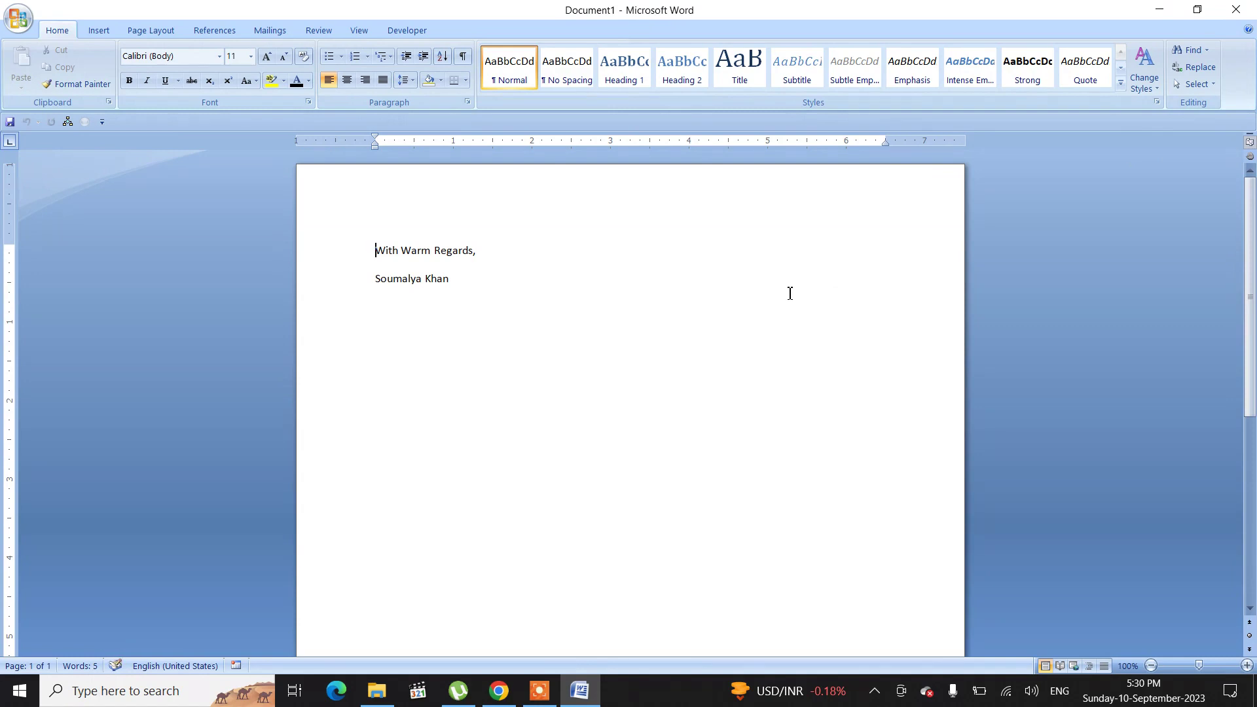
Step: Clear the document and generate a sample paragraph with =rand(1,8)
{"action": "key", "text": "ctrl+a"}
{"action": "key", "text": "Delete"}
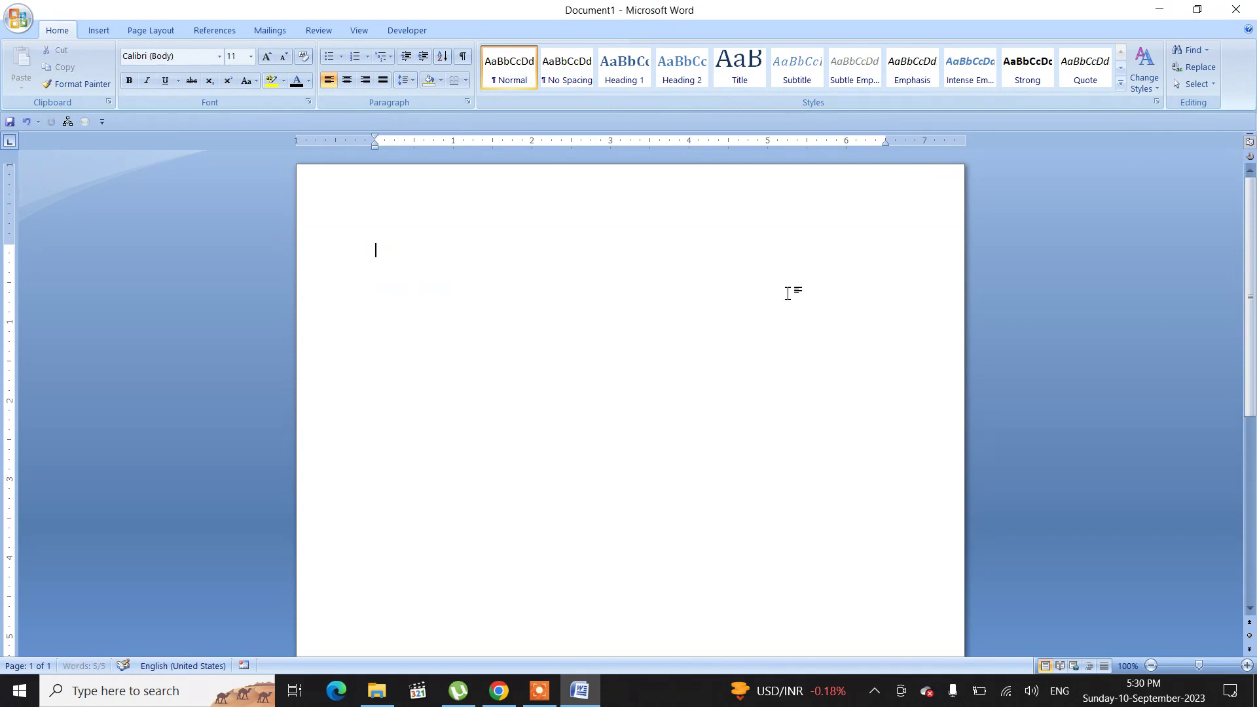
{"action": "type", "text": "=r"}
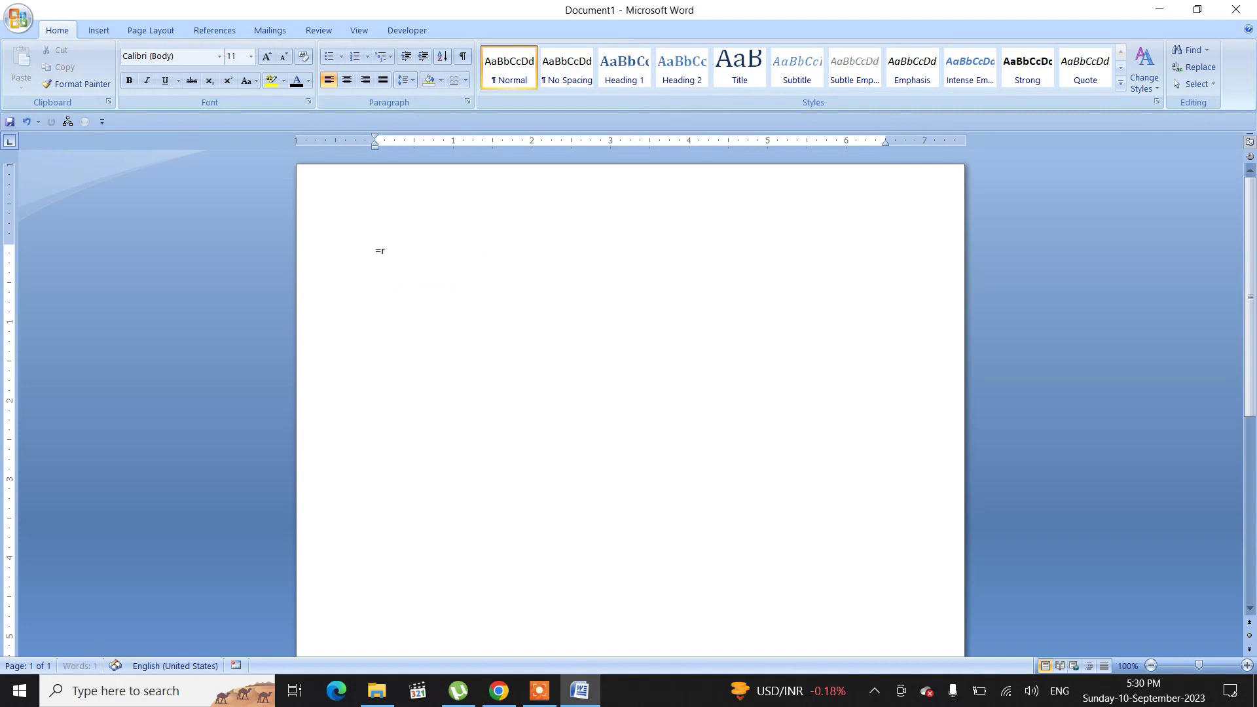
{"action": "type", "text": "and(1,8)"}
{"action": "key", "text": "Return"}
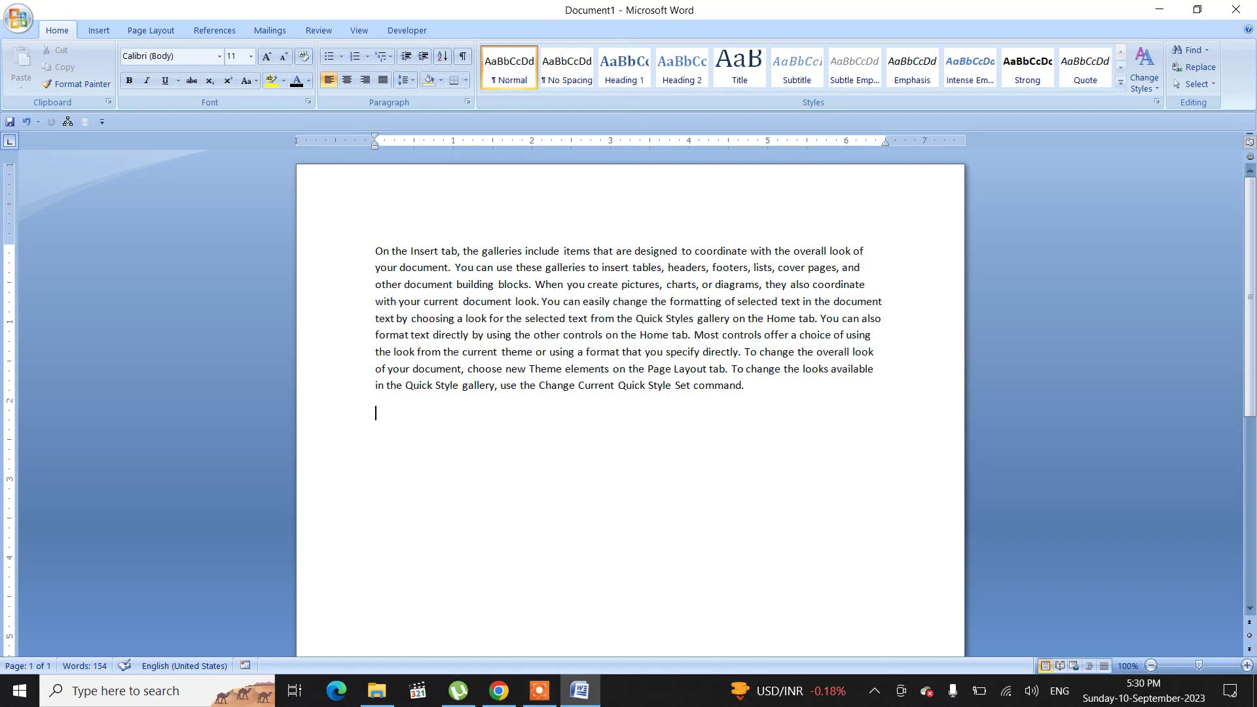
Step: Set the font size of all the text to 24
{"action": "key", "text": "ctrl+a"}
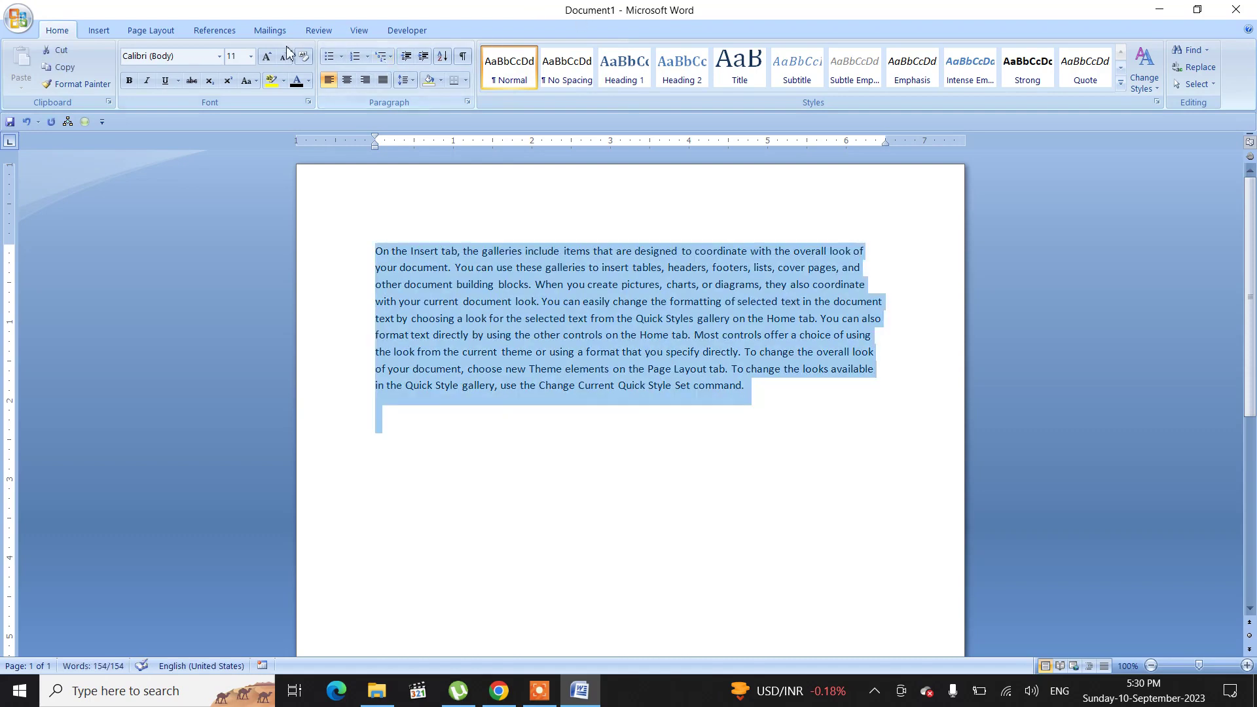
{"action": "left_click", "coordinate": [250, 57]}
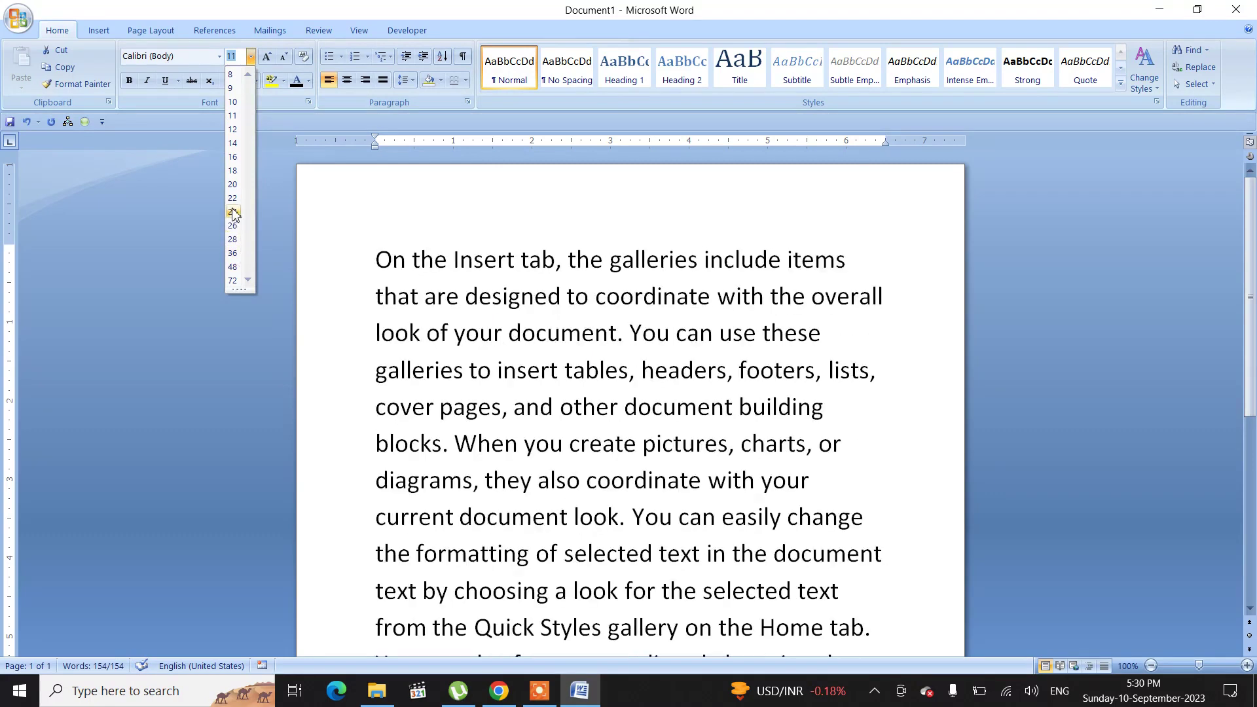
{"action": "left_click", "coordinate": [233, 211]}
Step: Delete the text from "You can also format text" to the end, then add two empty lines
{"action": "scroll", "coordinate": [778, 413], "scroll_direction": "down", "scroll_amount": 10}
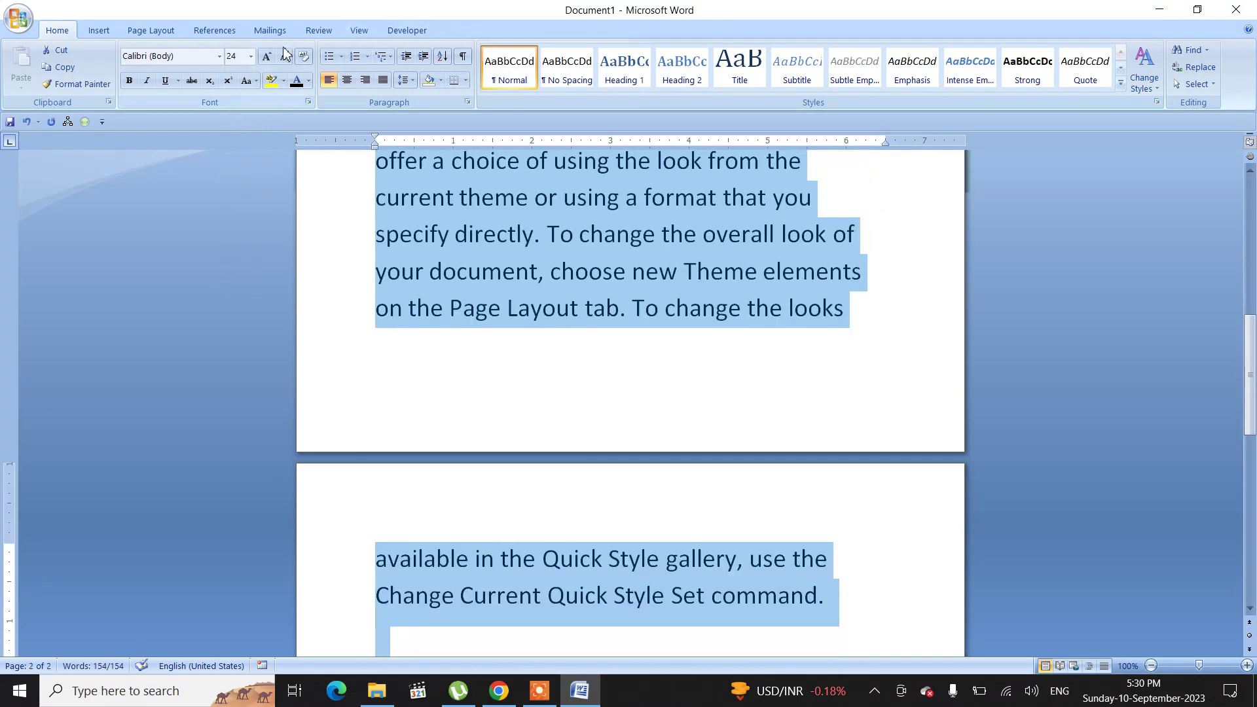
{"action": "left_click", "coordinate": [683, 596]}
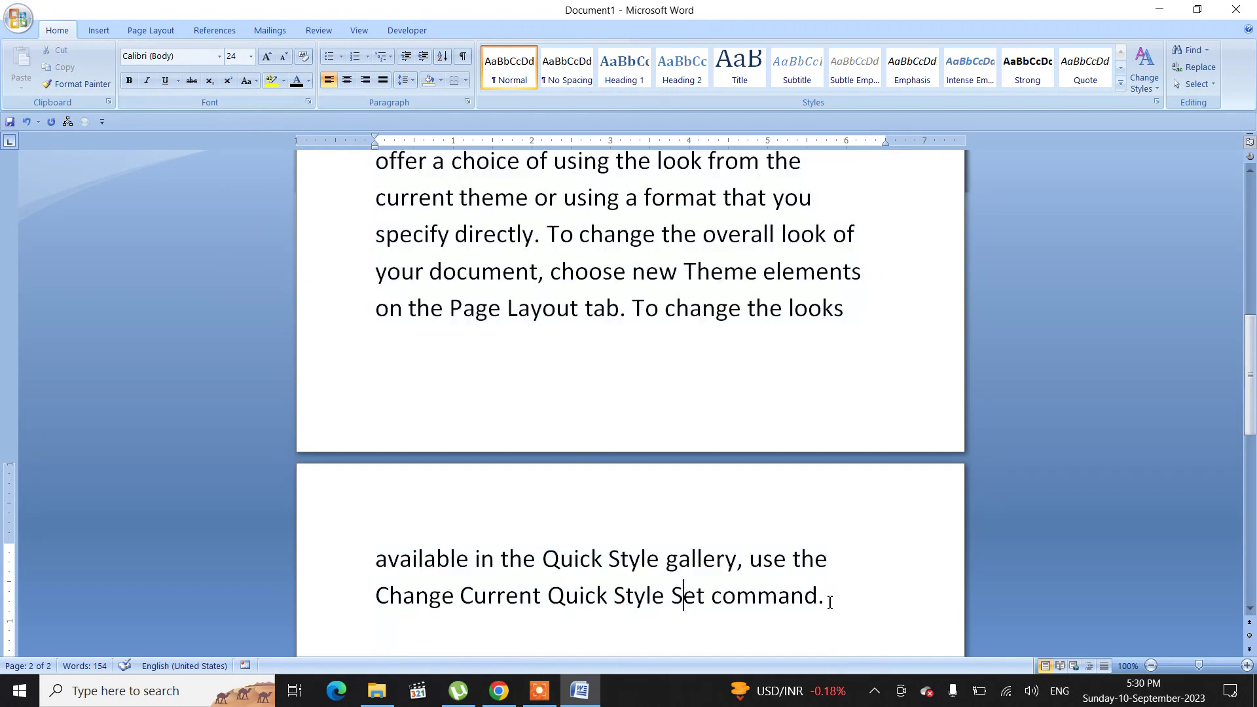
{"action": "left_click_drag", "start_coordinate": [838, 599], "coordinate": [526, 344]}
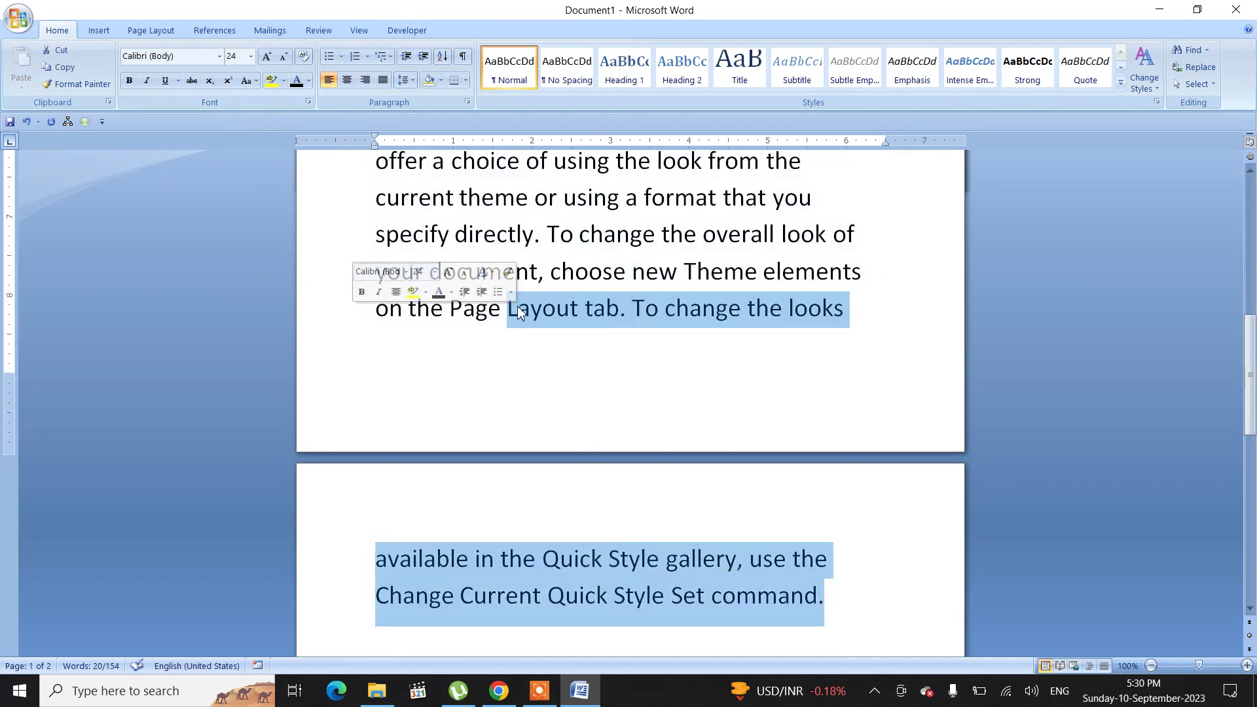
{"action": "scroll", "coordinate": [546, 228], "scroll_direction": "up", "scroll_amount": 2}
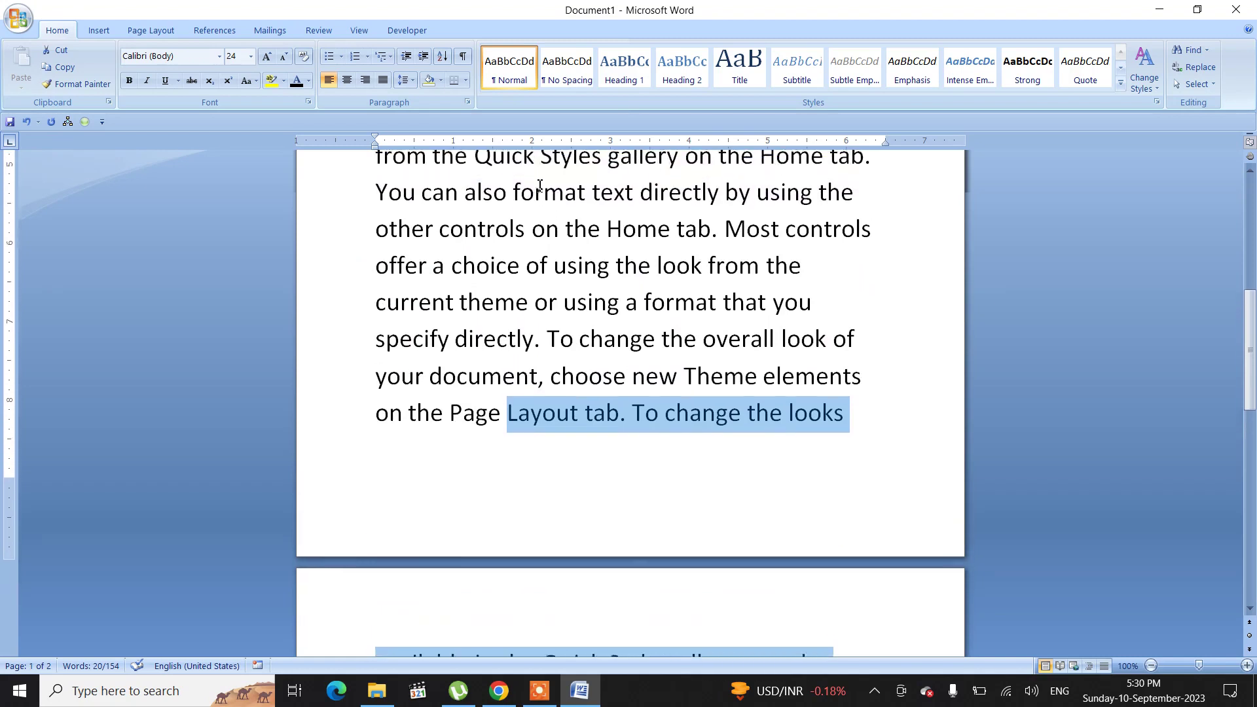
{"action": "left_click", "coordinate": [377, 211]}
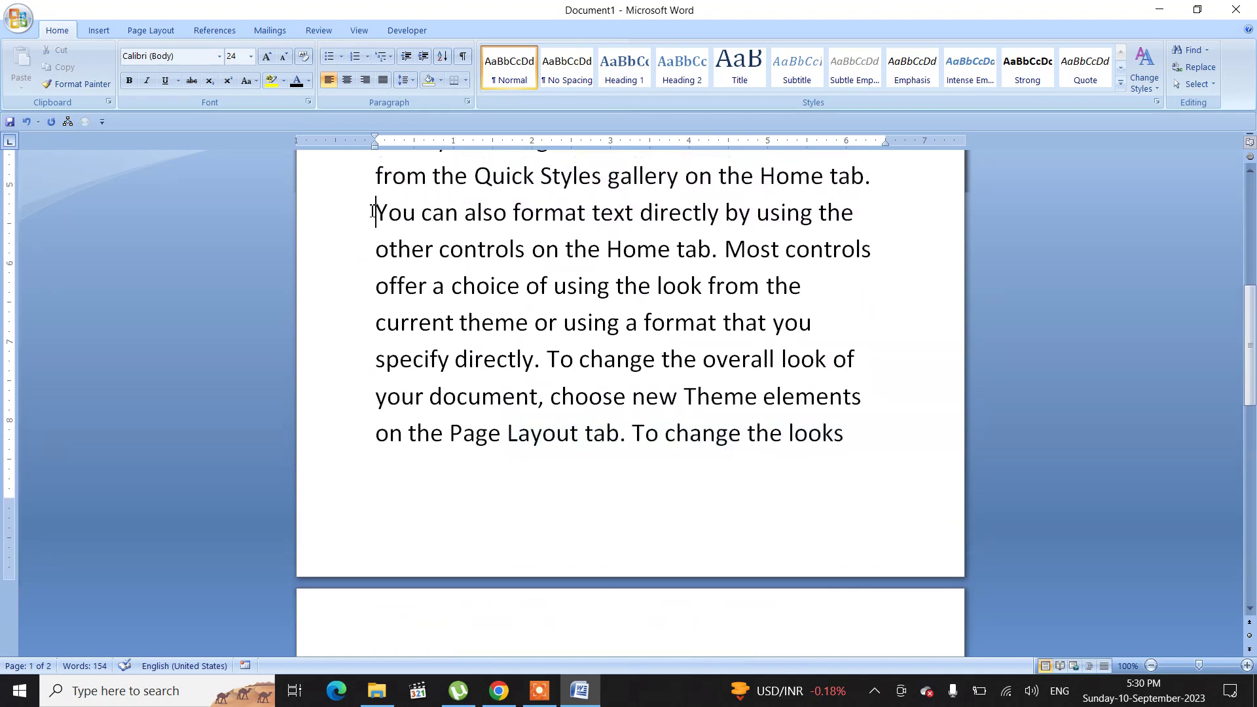
{"action": "key", "text": "ctrl+shift+End"}
{"action": "key", "text": "BackSpace"}
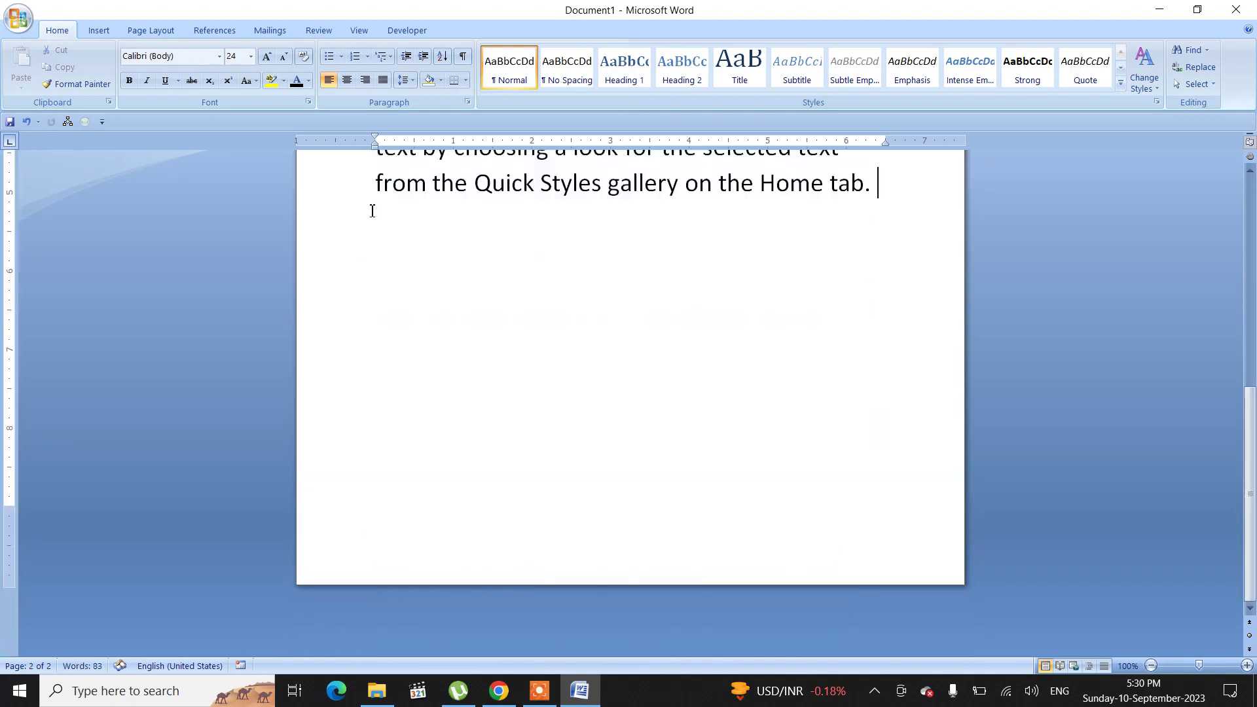
{"action": "key", "text": "Return"}
{"action": "key", "text": "Return"}
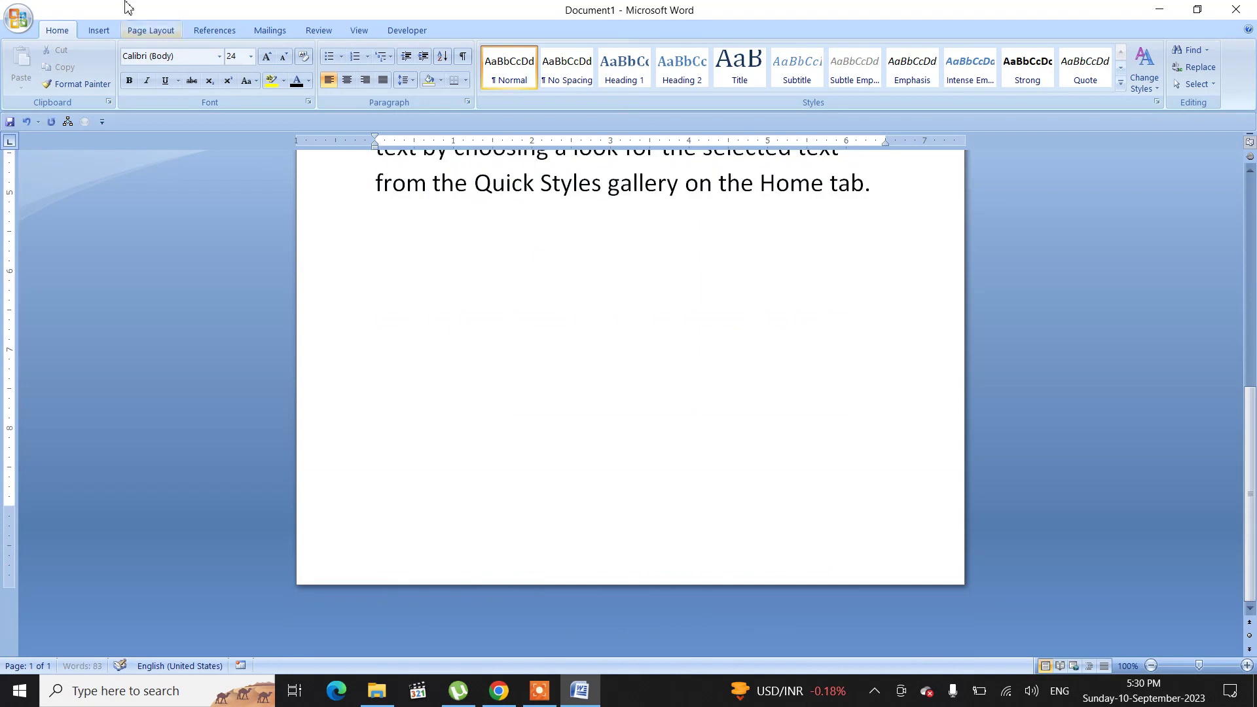
Step: Insert a three-column, two-row table below the paragraph
{"action": "left_click", "coordinate": [99, 31]}
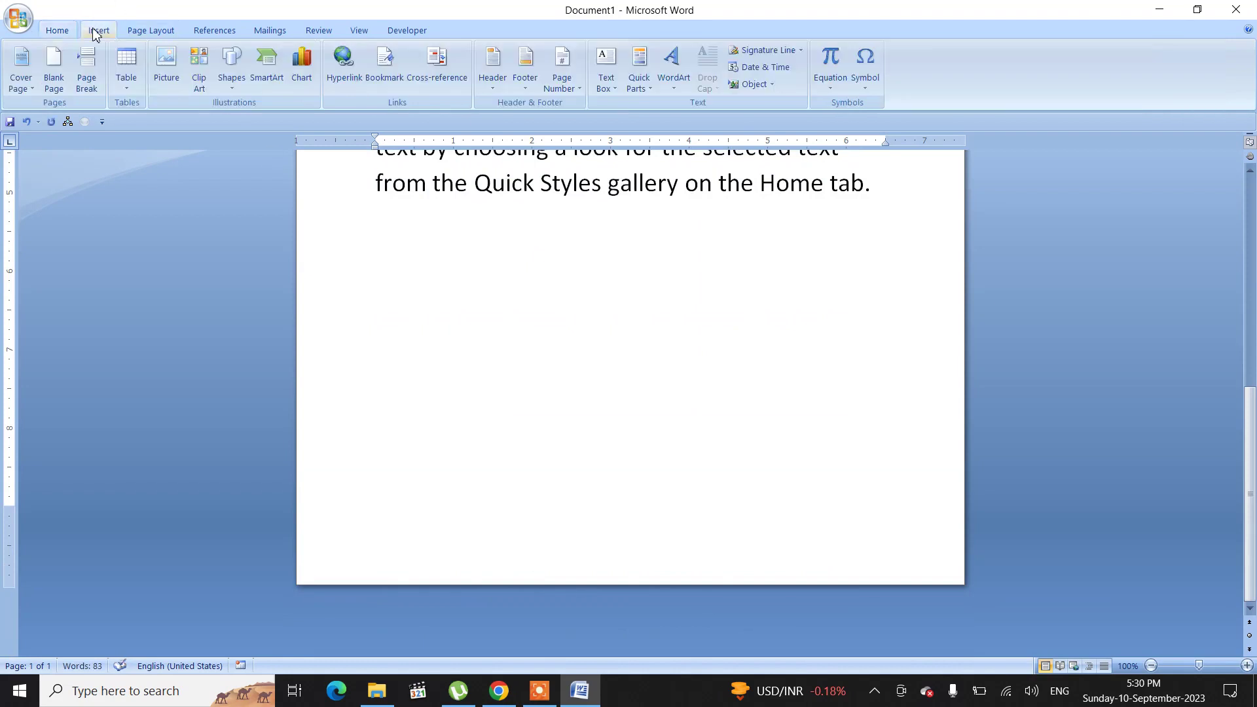
{"action": "left_click", "coordinate": [127, 73]}
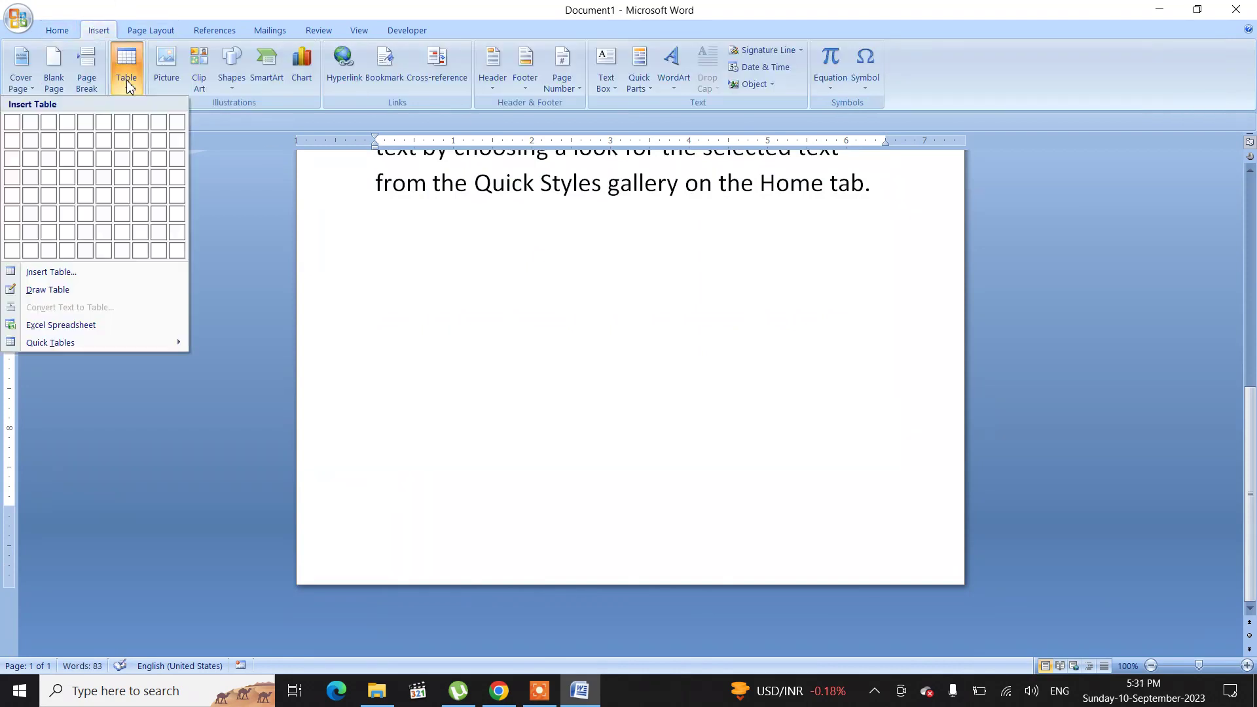
{"action": "left_click", "coordinate": [53, 148]}
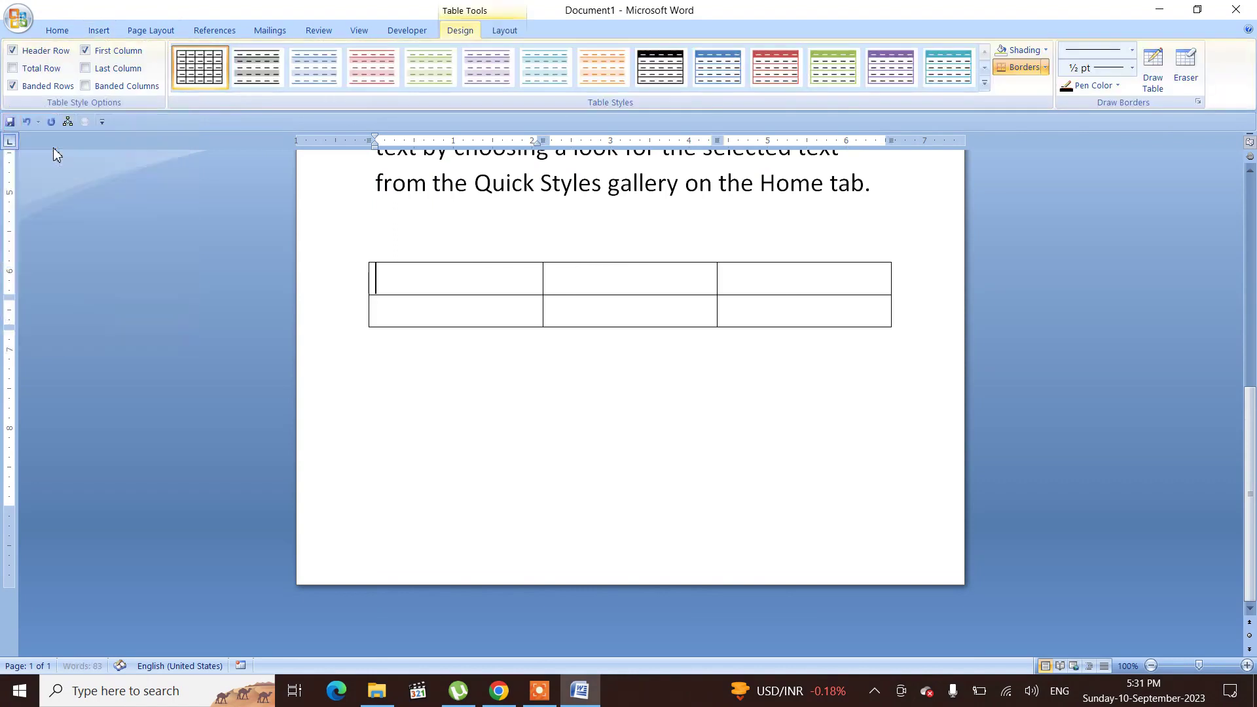
Step: Enter the headers Name, Roll and Location in the table's first row
{"action": "type", "text": "Name"}
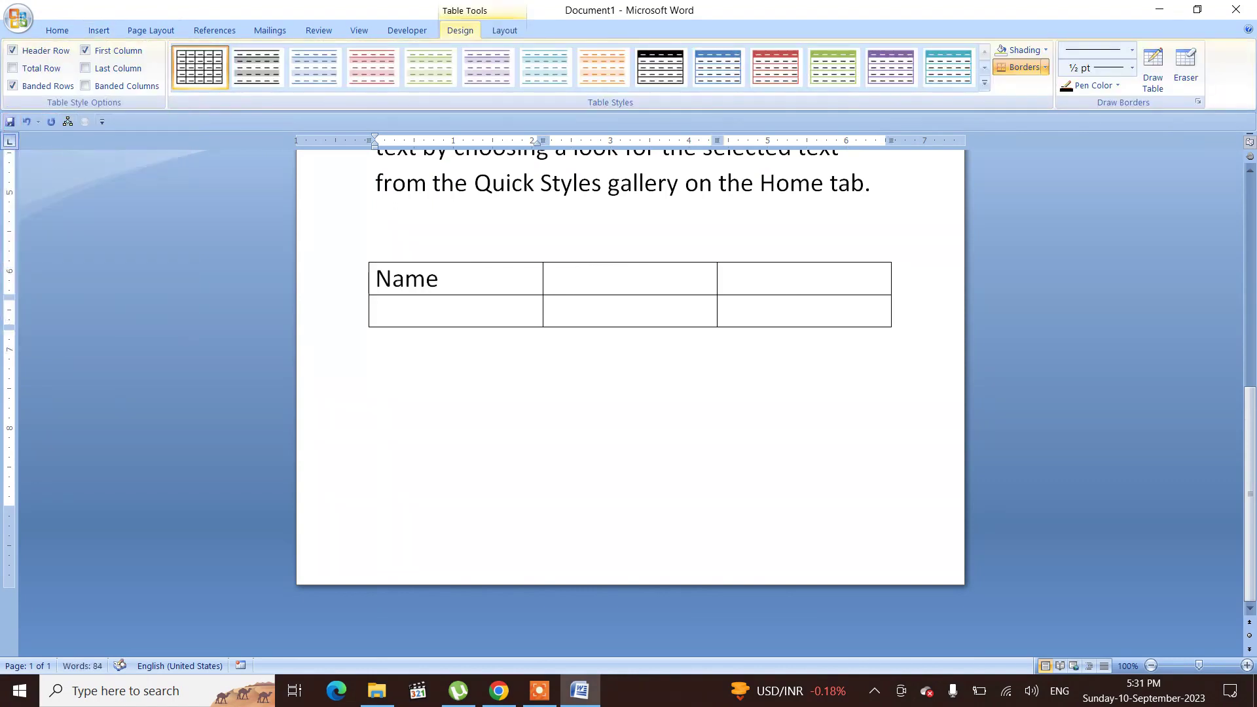
{"action": "key", "text": "Tab"}
{"action": "type", "text": "Roll"}
{"action": "key", "text": "Tab"}
{"action": "type", "text": "Location"}
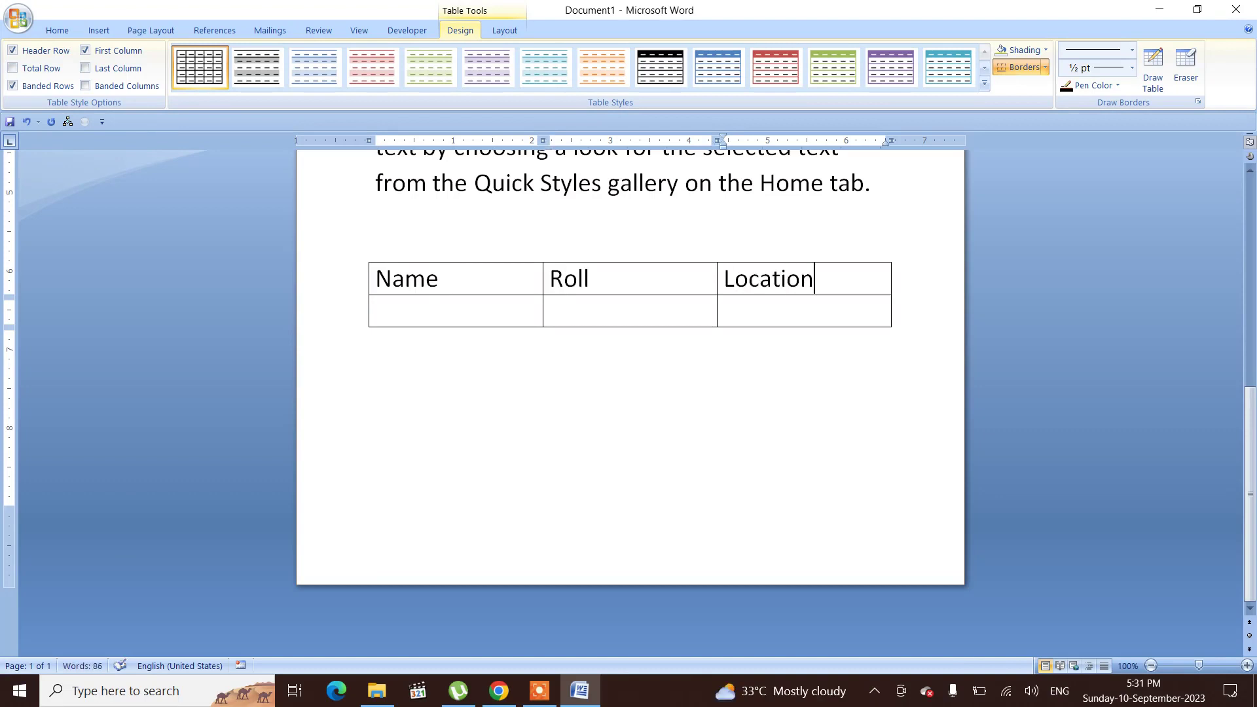
Step: Append empty rows to the end of the table by moving past its last cell repeatedly
{"action": "key", "text": "Tab"}
{"action": "key", "text": "Tab"}
{"action": "key", "text": "Tab"}
{"action": "key", "text": "Tab"}
{"action": "key", "text": "Tab"}
{"action": "key", "text": "Tab"}
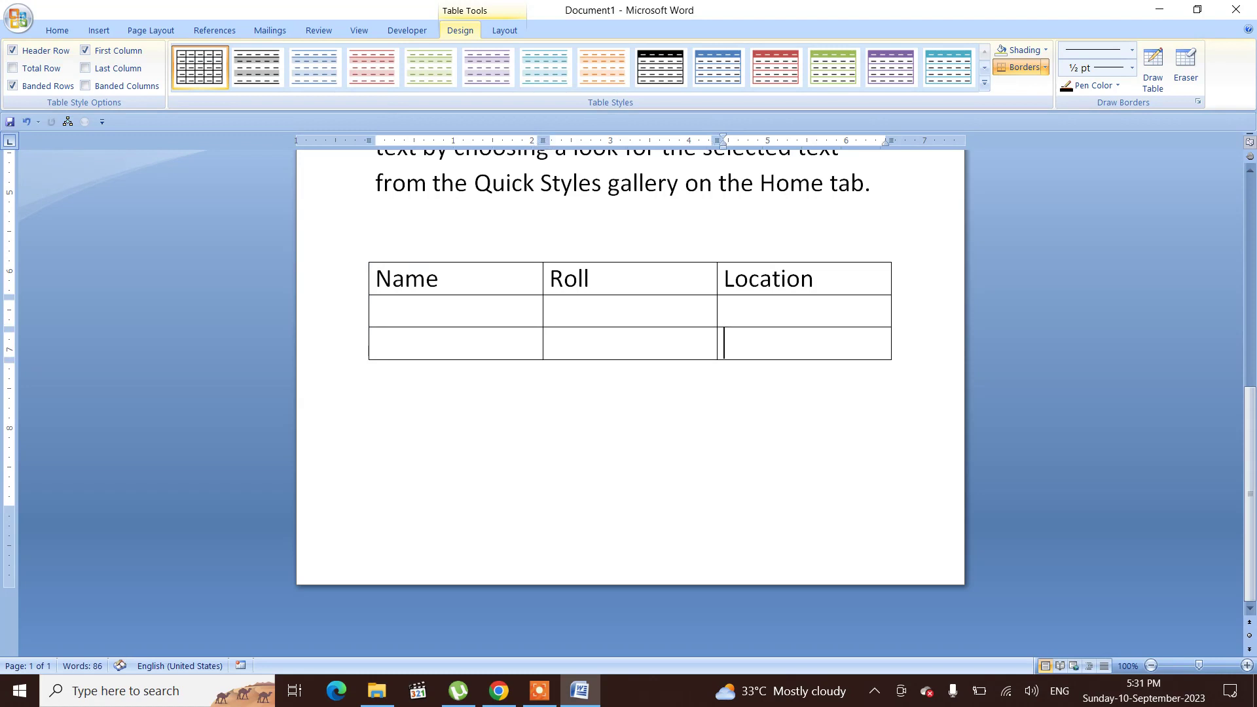
{"action": "key", "text": "Tab"}
{"action": "key", "text": "Tab"}
{"action": "key", "text": "Tab"}
{"action": "key", "text": "Tab"}
{"action": "key", "text": "Tab"}
{"action": "key", "text": "Tab"}
{"action": "key", "text": "Tab"}
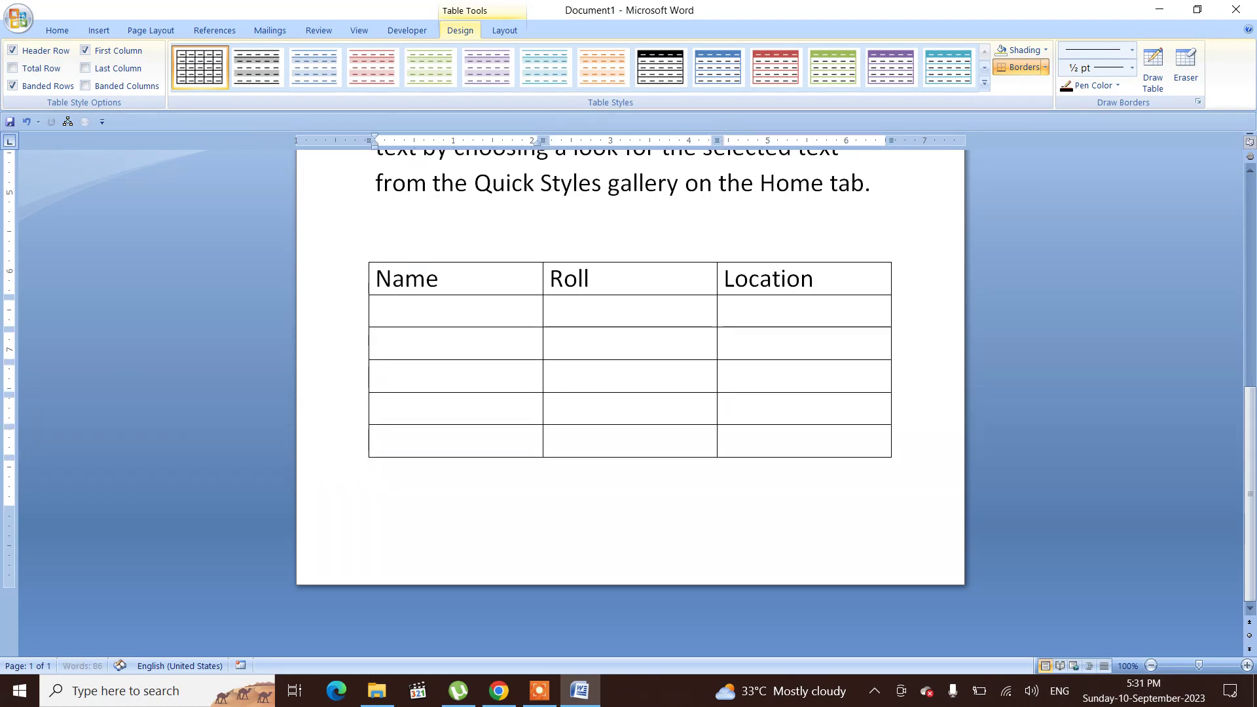
{"action": "key", "text": "Tab"}
{"action": "key", "text": "Tab"}
{"action": "key", "text": "Tab"}
{"action": "key", "text": "Tab"}
{"action": "key", "text": "Tab"}
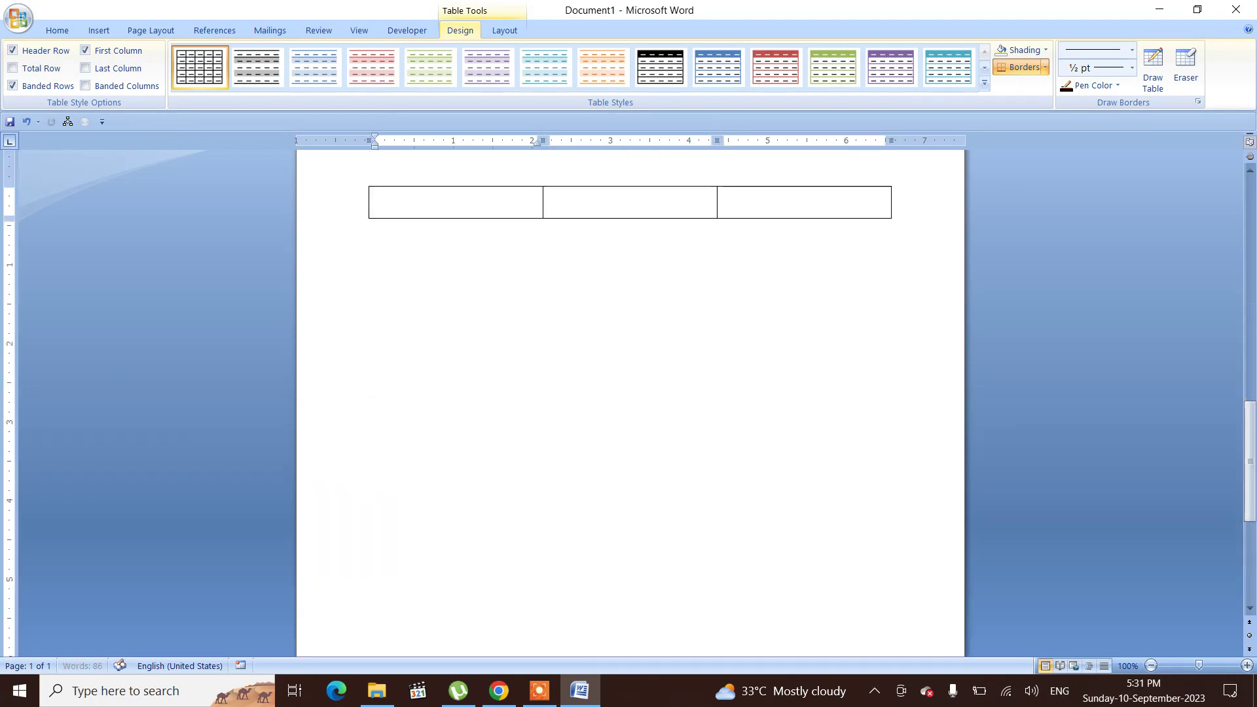
{"action": "key", "text": "Tab"}
{"action": "key", "text": "Tab"}
{"action": "key", "text": "Tab"}
{"action": "key", "text": "Tab"}
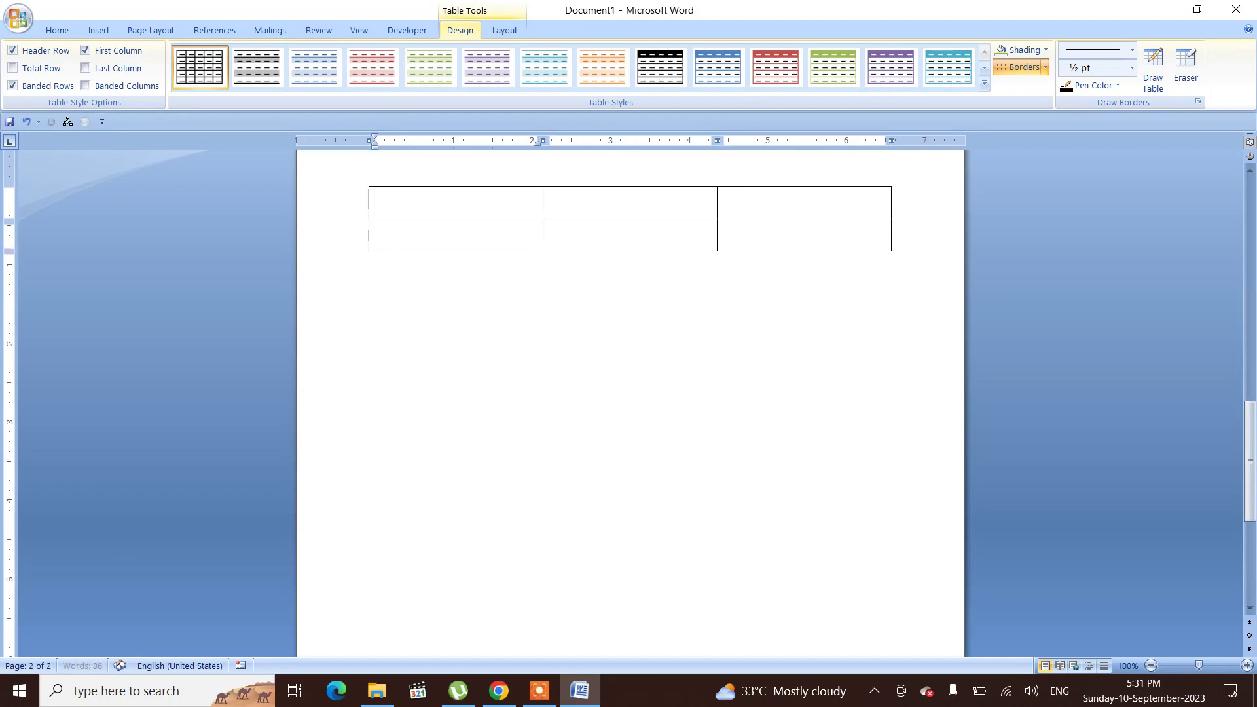
{"action": "key", "text": "Tab"}
{"action": "key", "text": "Tab"}
{"action": "key", "text": "Tab"}
{"action": "key", "text": "Tab"}
{"action": "key", "text": "Tab"}
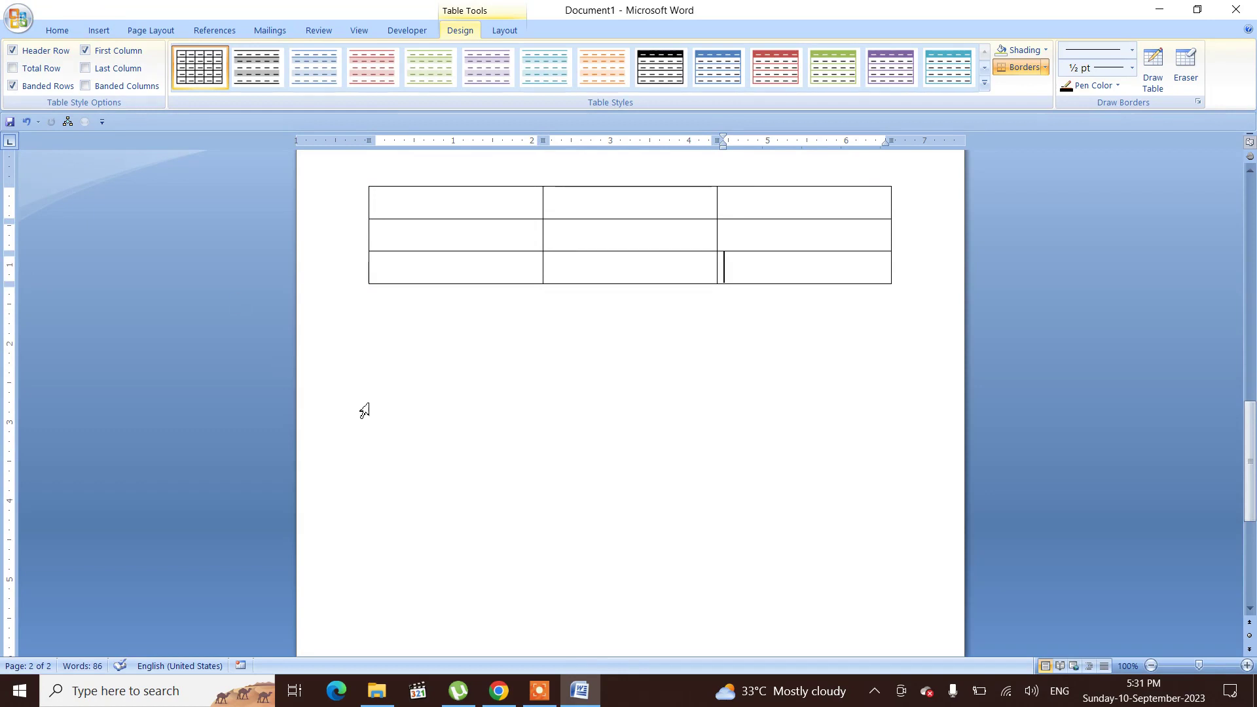
Step: Select the entire table and delete it
{"action": "scroll", "coordinate": [549, 347], "scroll_direction": "up", "scroll_amount": 4}
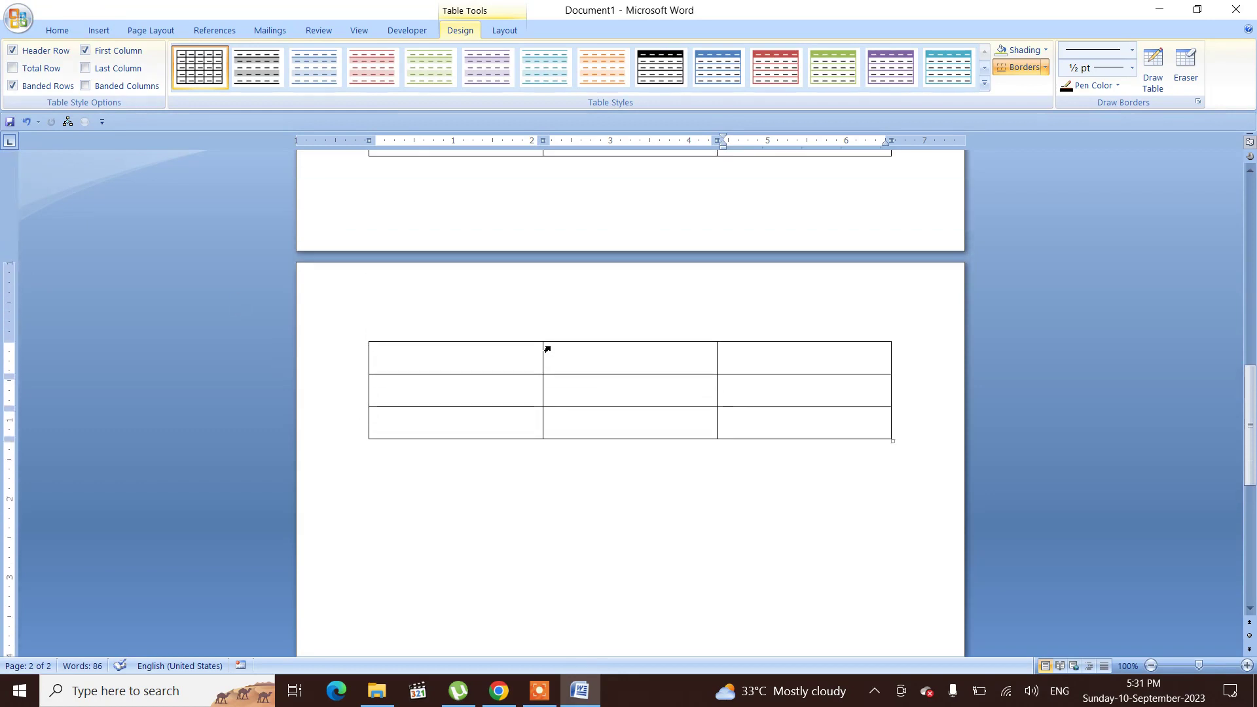
{"action": "scroll", "coordinate": [548, 349], "scroll_direction": "up", "scroll_amount": 2}
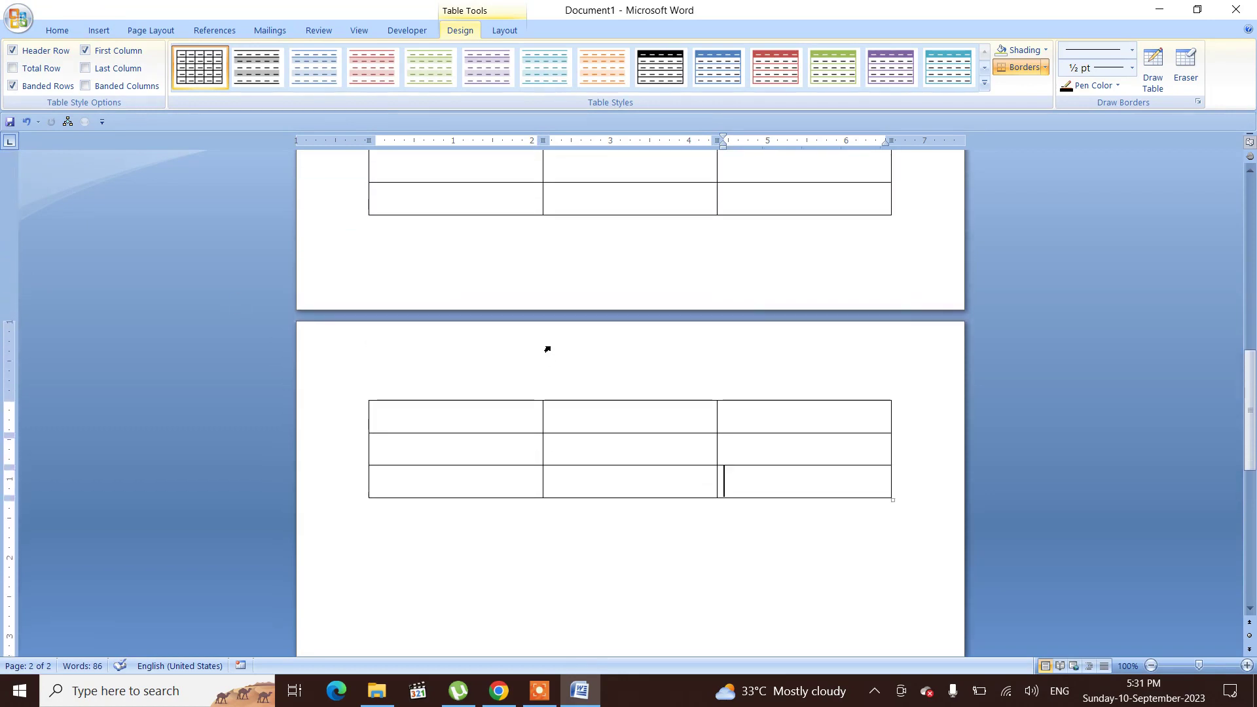
{"action": "scroll", "coordinate": [547, 349], "scroll_direction": "up", "scroll_amount": 5}
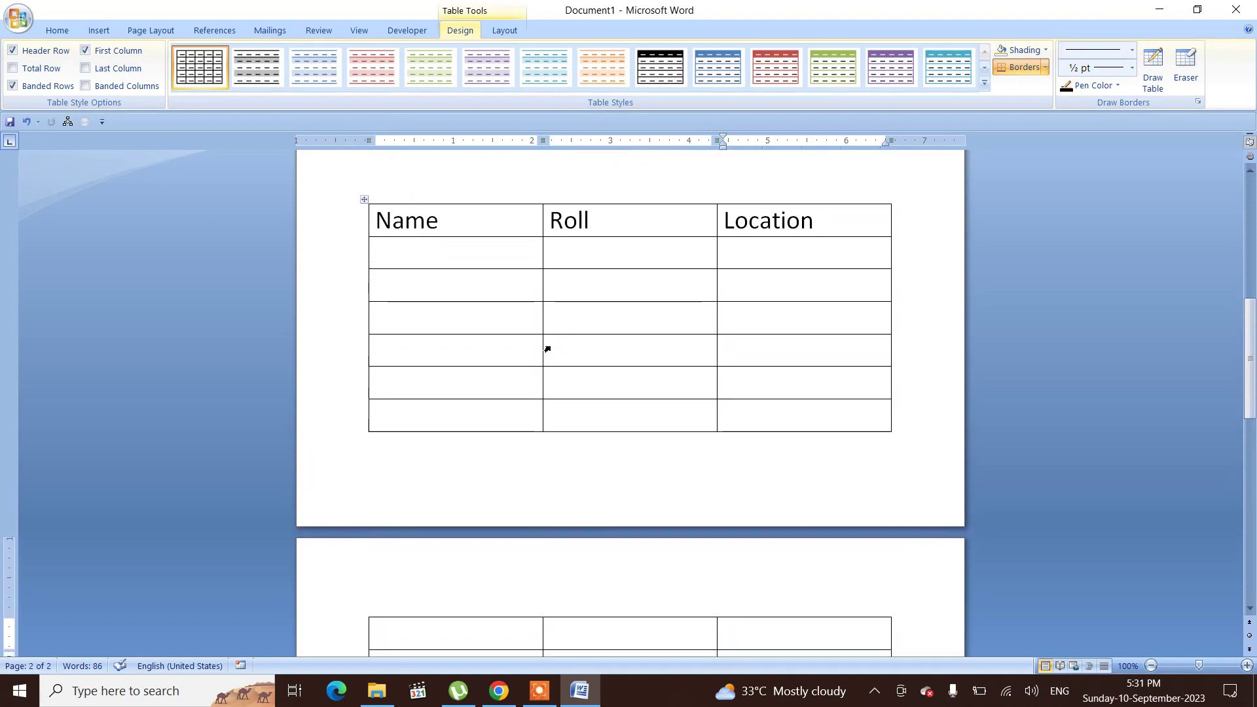
{"action": "scroll", "coordinate": [547, 349], "scroll_direction": "down", "scroll_amount": 1}
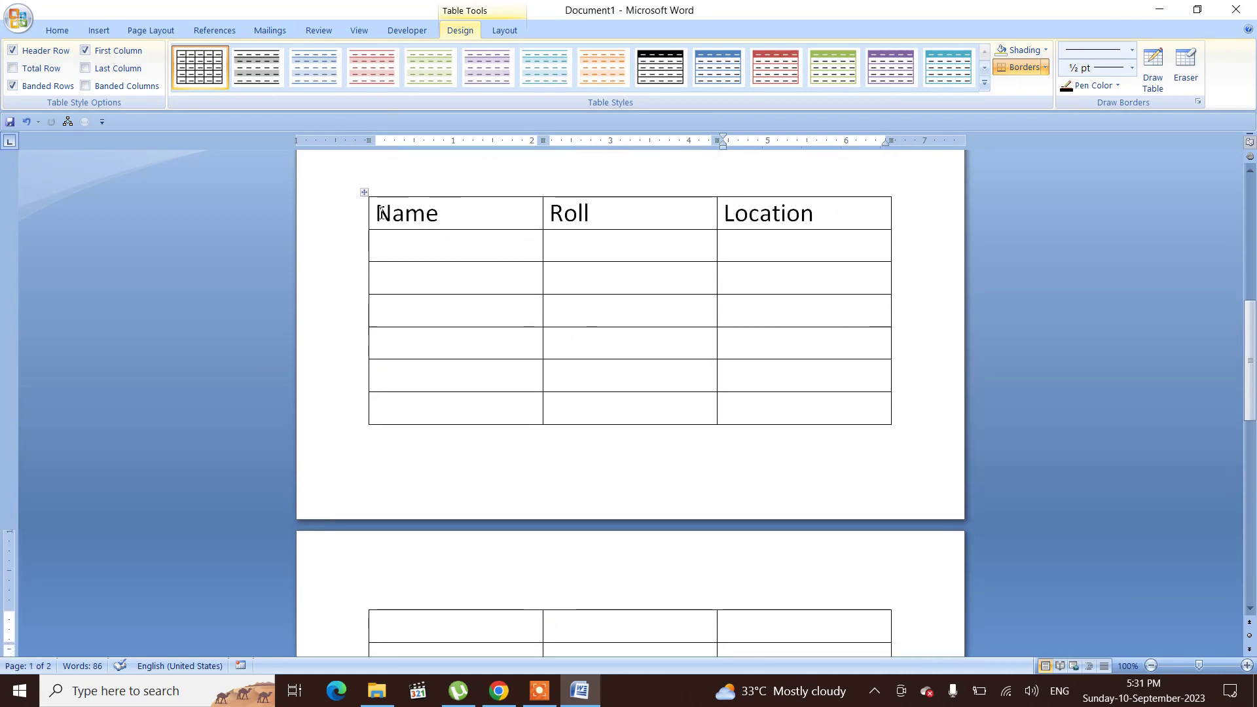
{"action": "left_click_drag", "start_coordinate": [377, 213], "coordinate": [882, 223]}
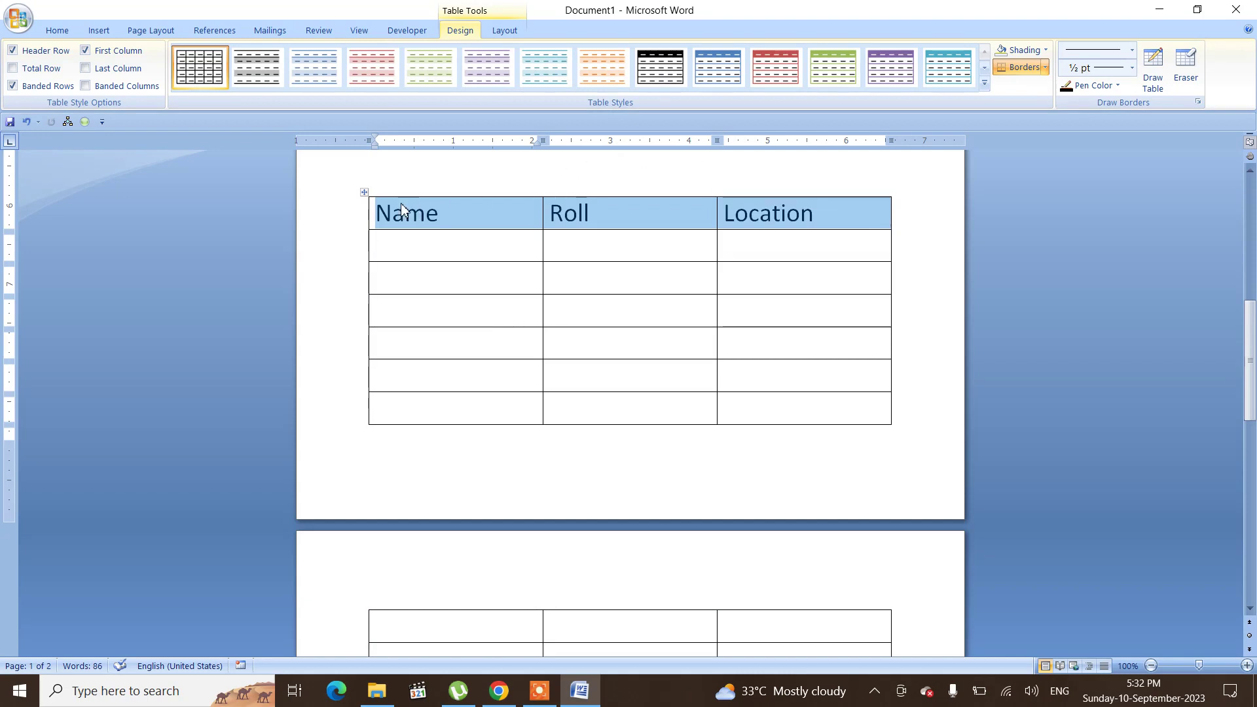
{"action": "left_click", "coordinate": [365, 196]}
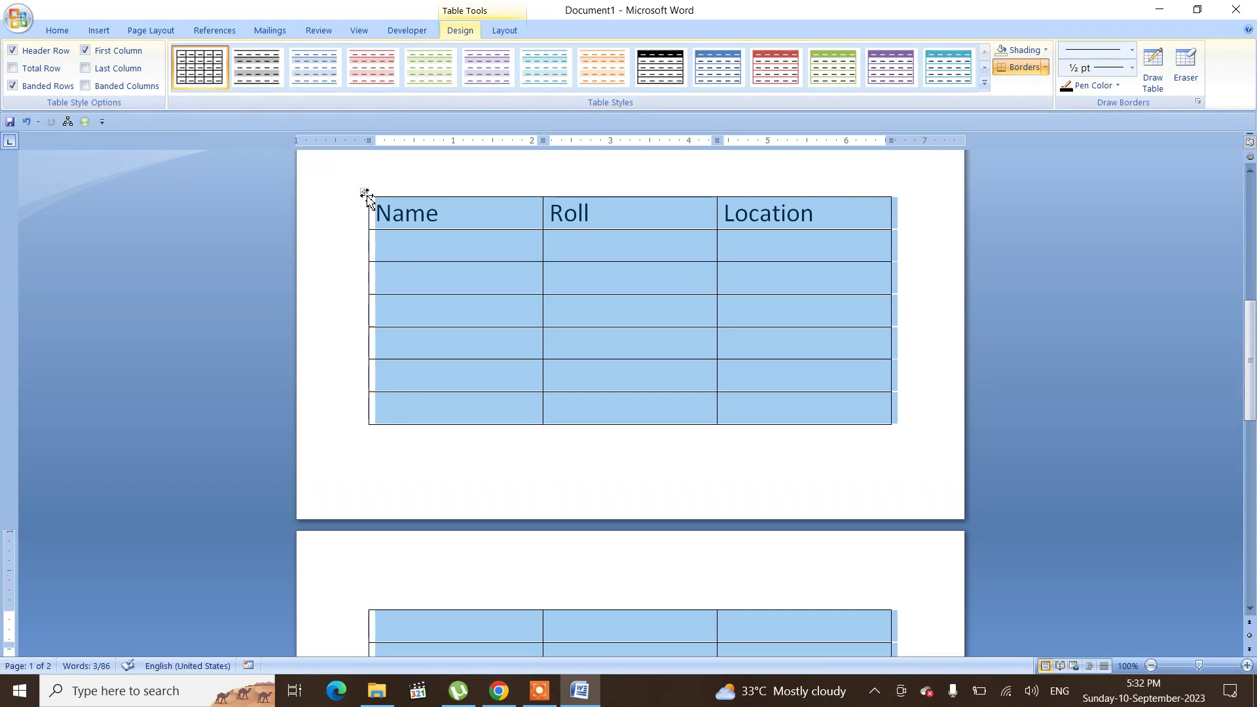
{"action": "key", "text": "BackSpace"}
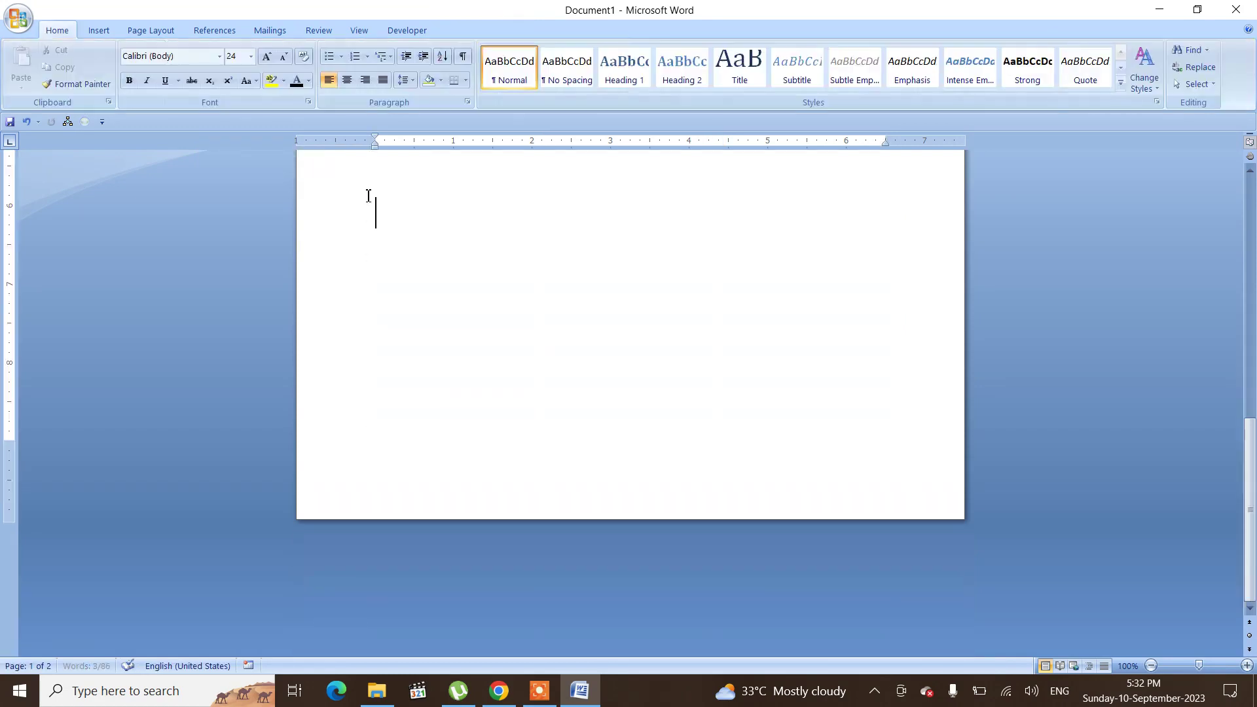
Step: Insert a new three-column, two-row table at the cursor position
{"action": "left_click", "coordinate": [99, 30]}
{"action": "left_click", "coordinate": [127, 72]}
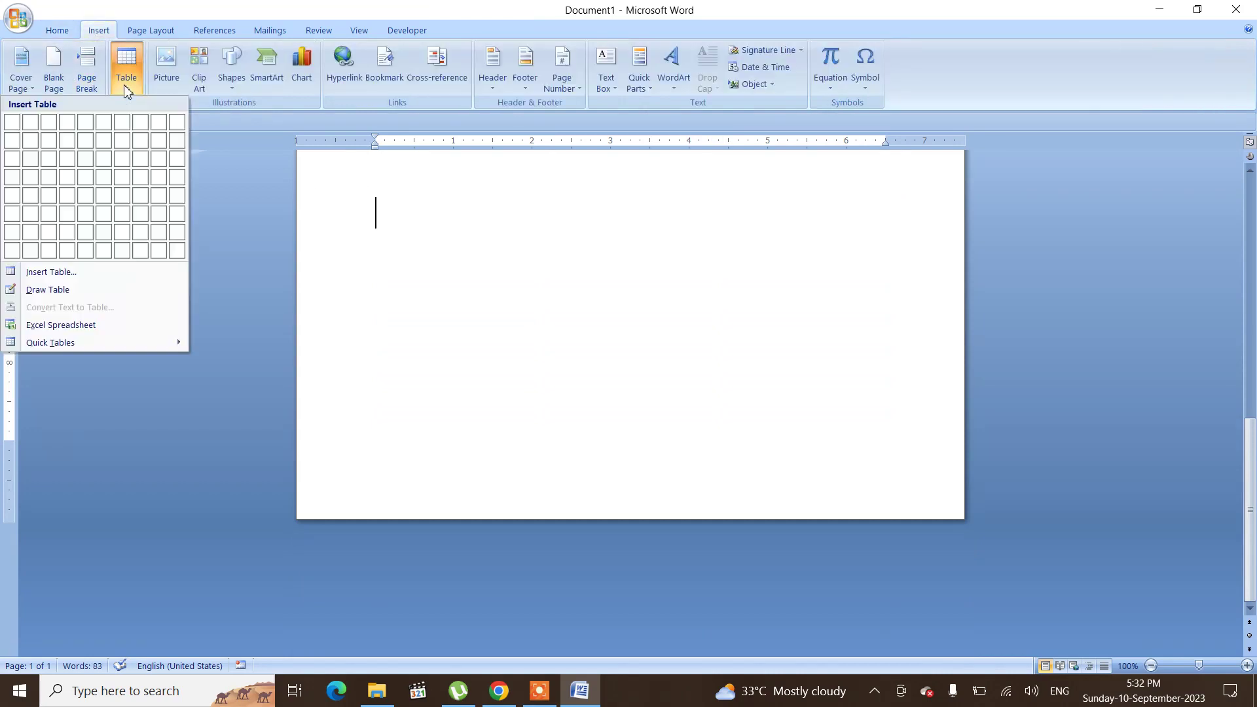
{"action": "left_click", "coordinate": [57, 149]}
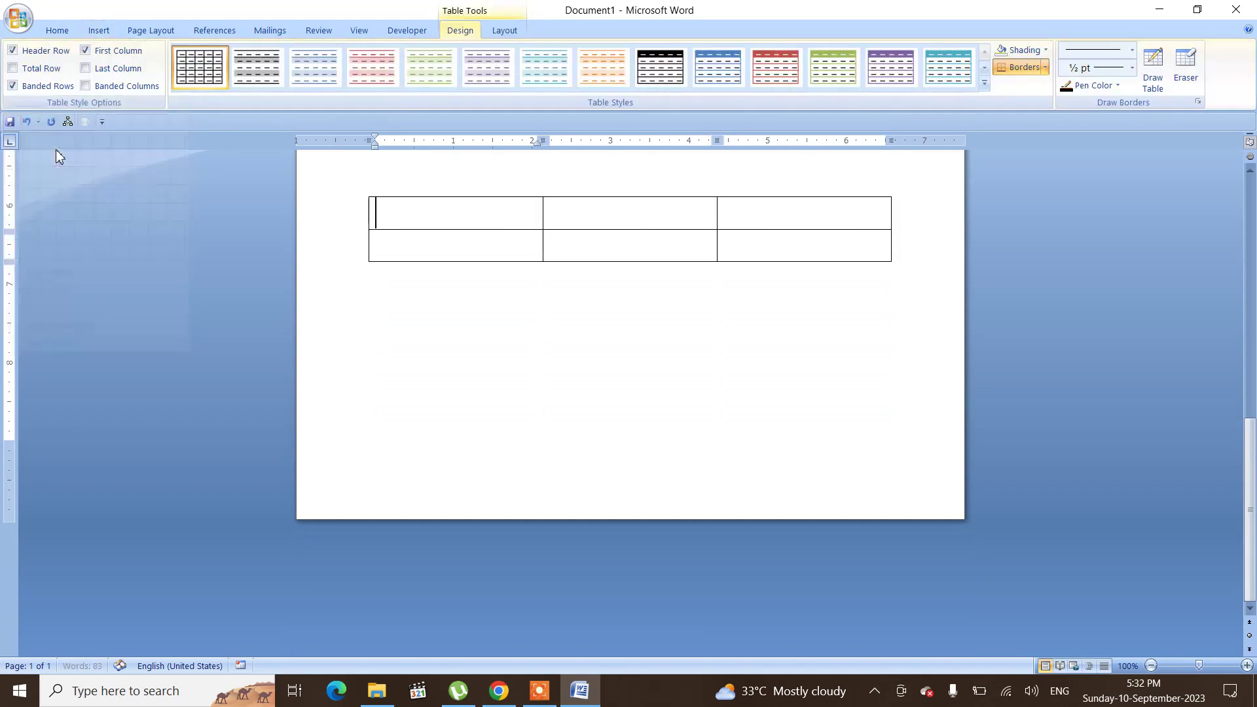
Step: Set the table's first row to repeat as a header row and enter Name, Roll and Location in it
{"action": "left_click", "coordinate": [508, 33]}
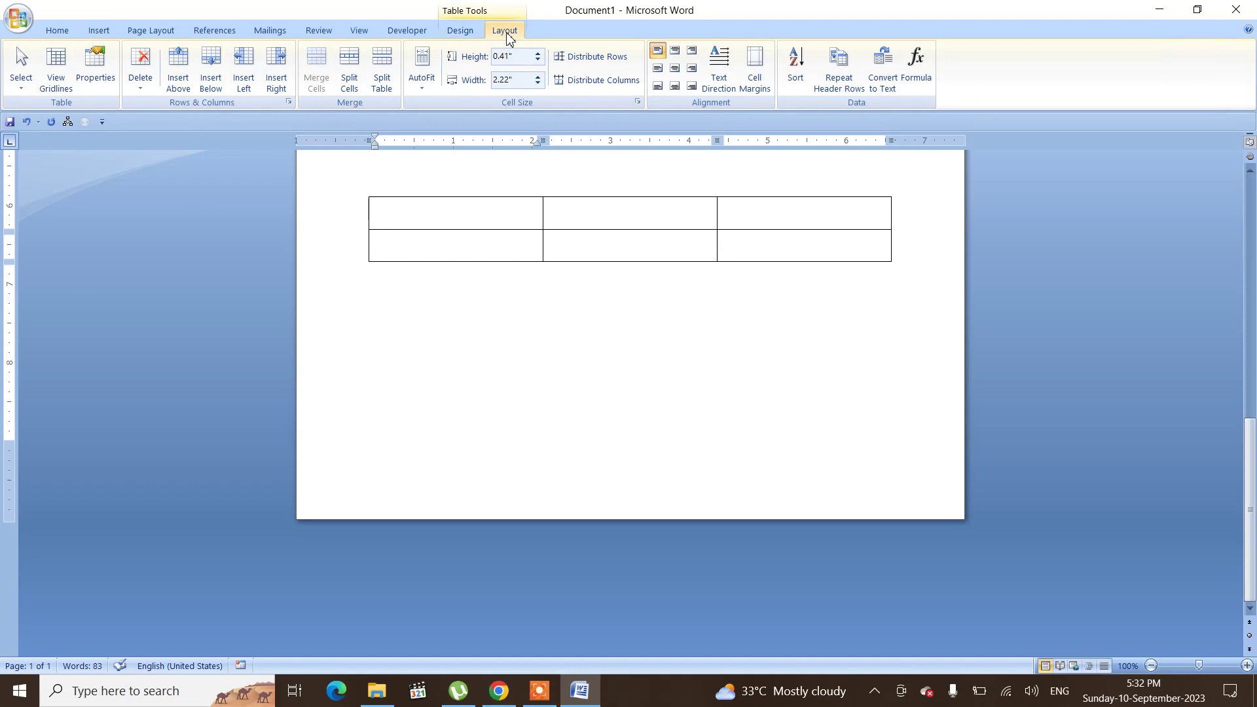
{"action": "left_click", "coordinate": [844, 78]}
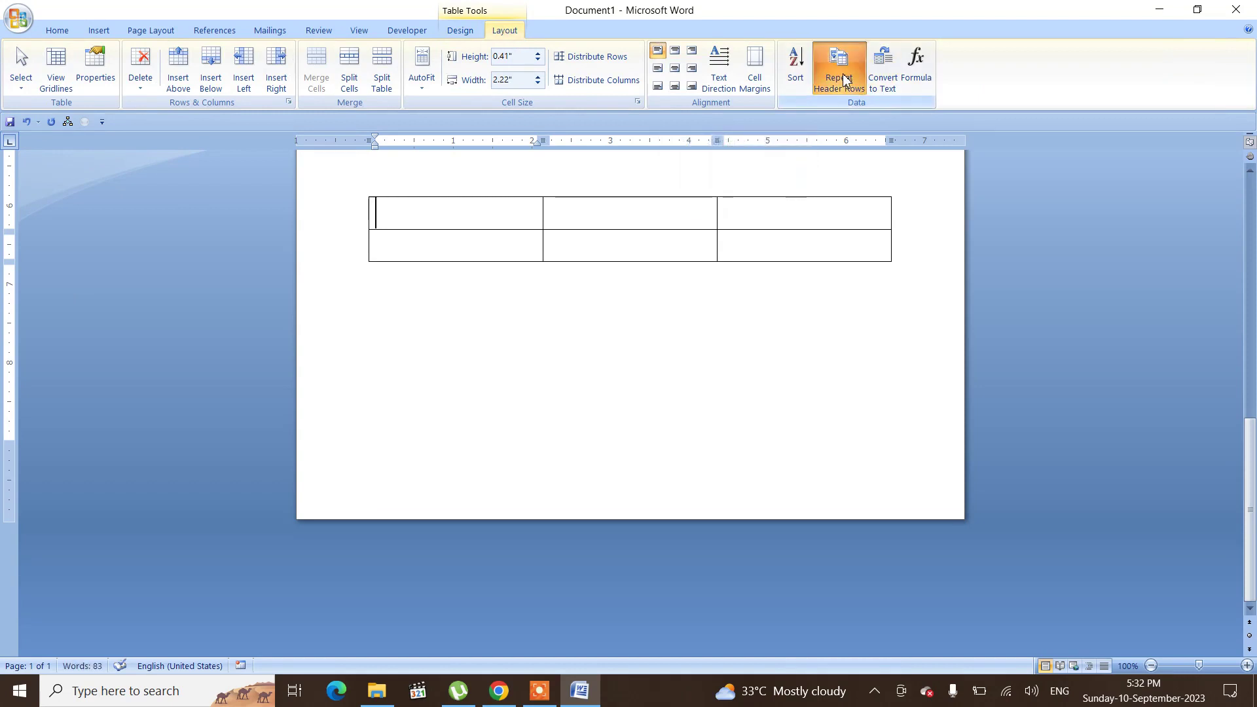
{"action": "type", "text": "Name"}
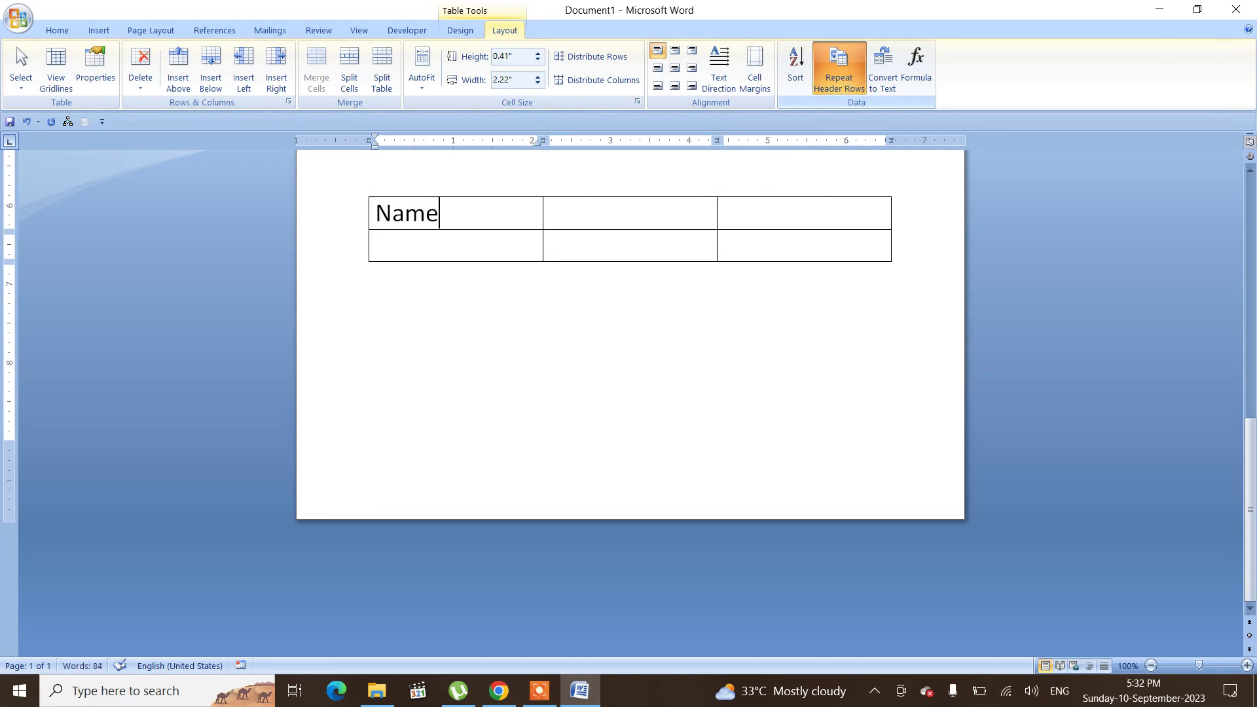
{"action": "key", "text": "Tab"}
{"action": "type", "text": "Roll"}
{"action": "key", "text": "Tab"}
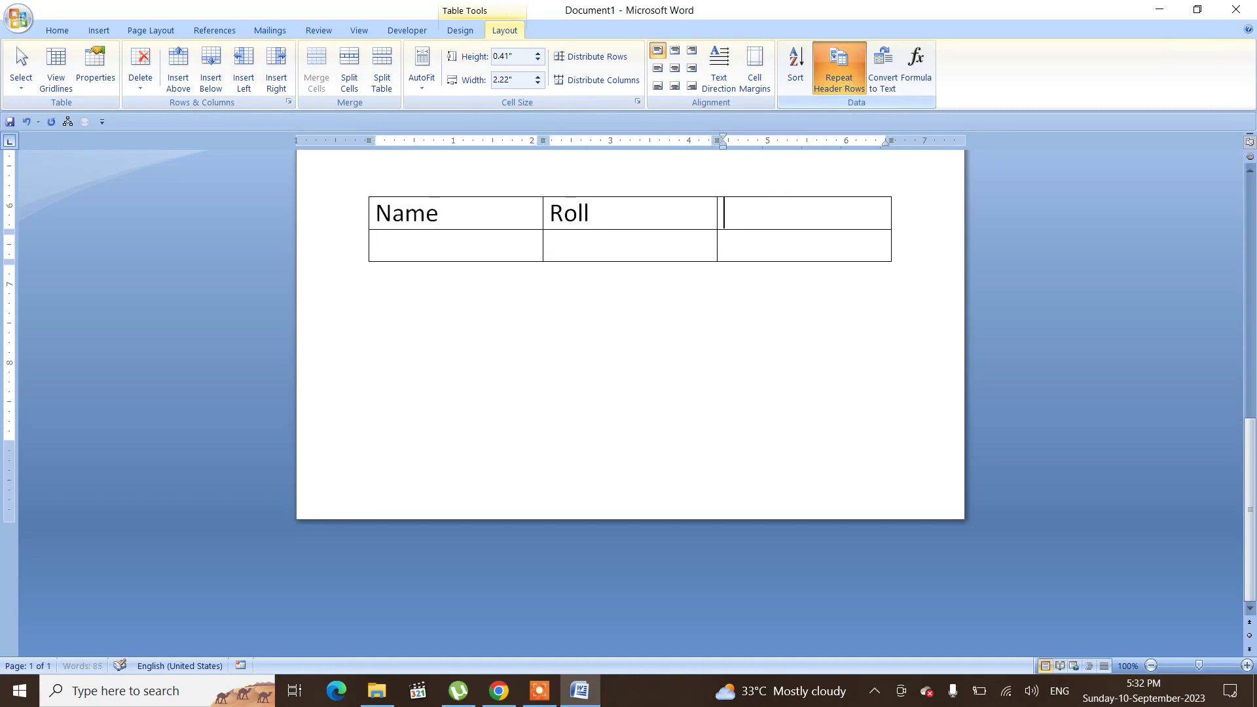
{"action": "type", "text": "Locati"}
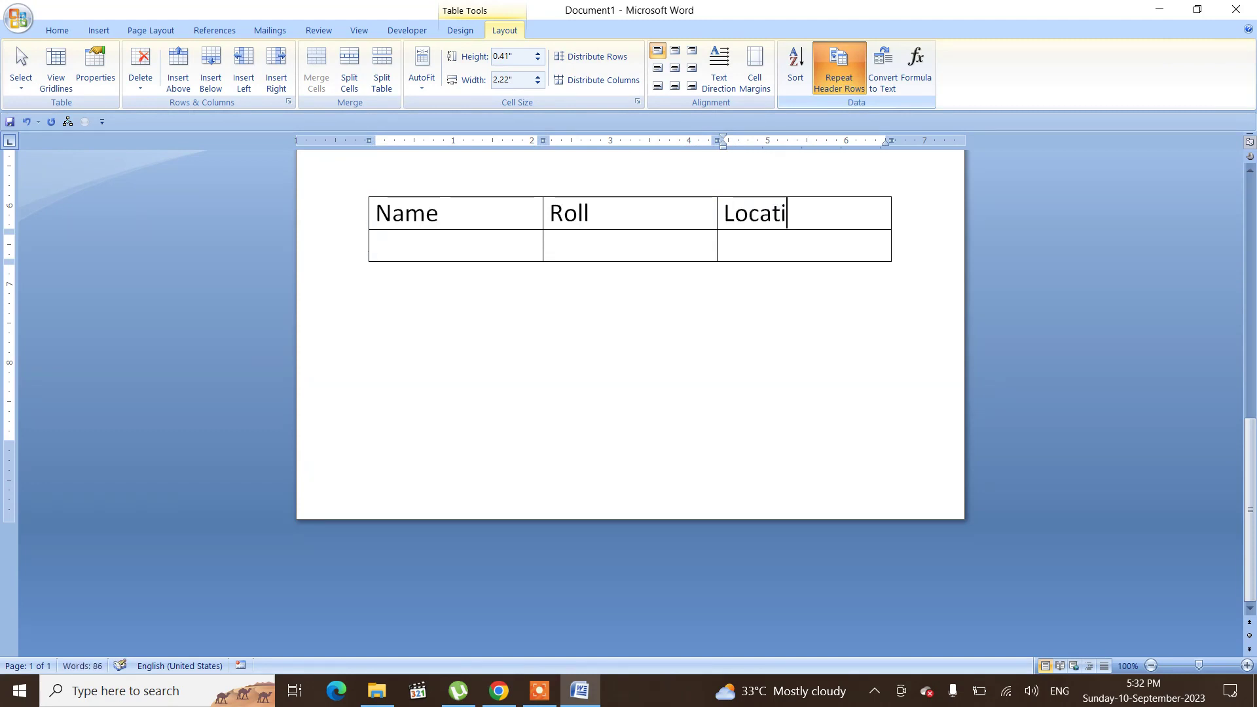
{"action": "type", "text": "on"}
Step: Append empty rows by moving past the last cell repeatedly until the table flows onto a second page
{"action": "key", "text": "Tab"}
{"action": "key", "text": "Tab"}
{"action": "key", "text": "Tab"}
{"action": "key", "text": "Tab"}
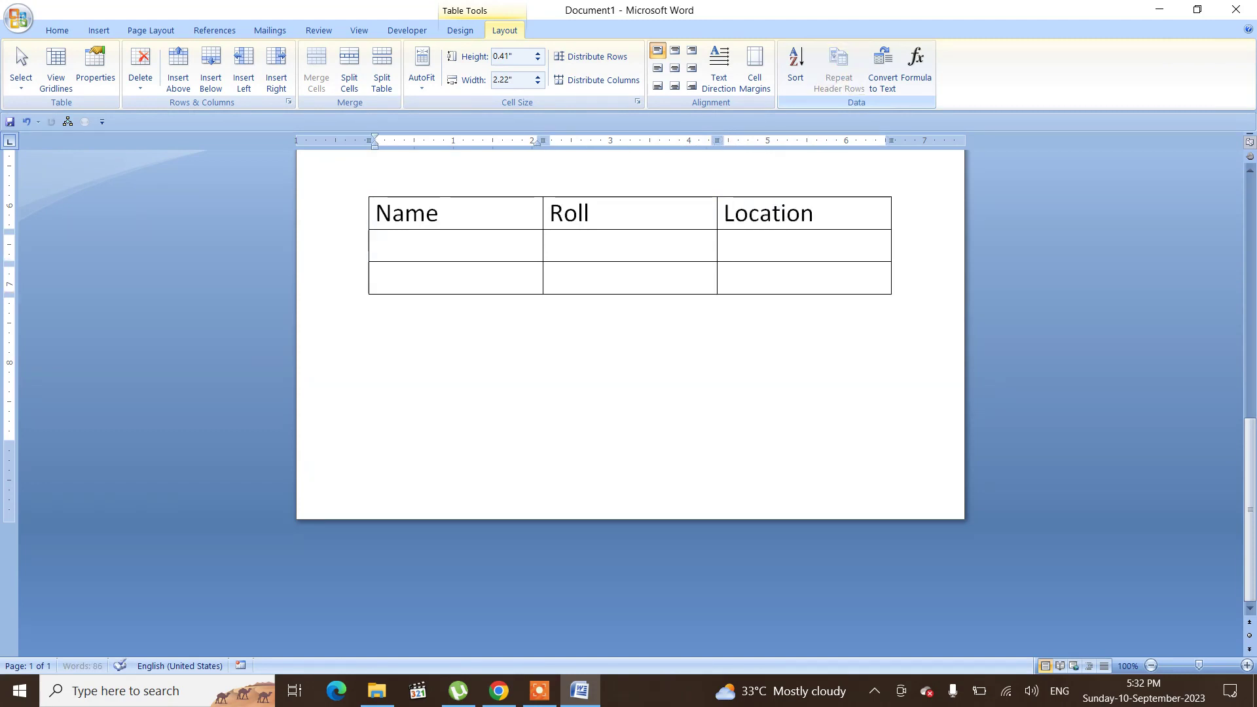
{"action": "key", "text": "Tab"}
{"action": "key", "text": "Tab"}
{"action": "key", "text": "Tab"}
{"action": "key", "text": "Tab"}
{"action": "key", "text": "Tab"}
{"action": "key", "text": "Tab"}
{"action": "key", "text": "Tab"}
{"action": "key", "text": "Tab"}
{"action": "key", "text": "Tab"}
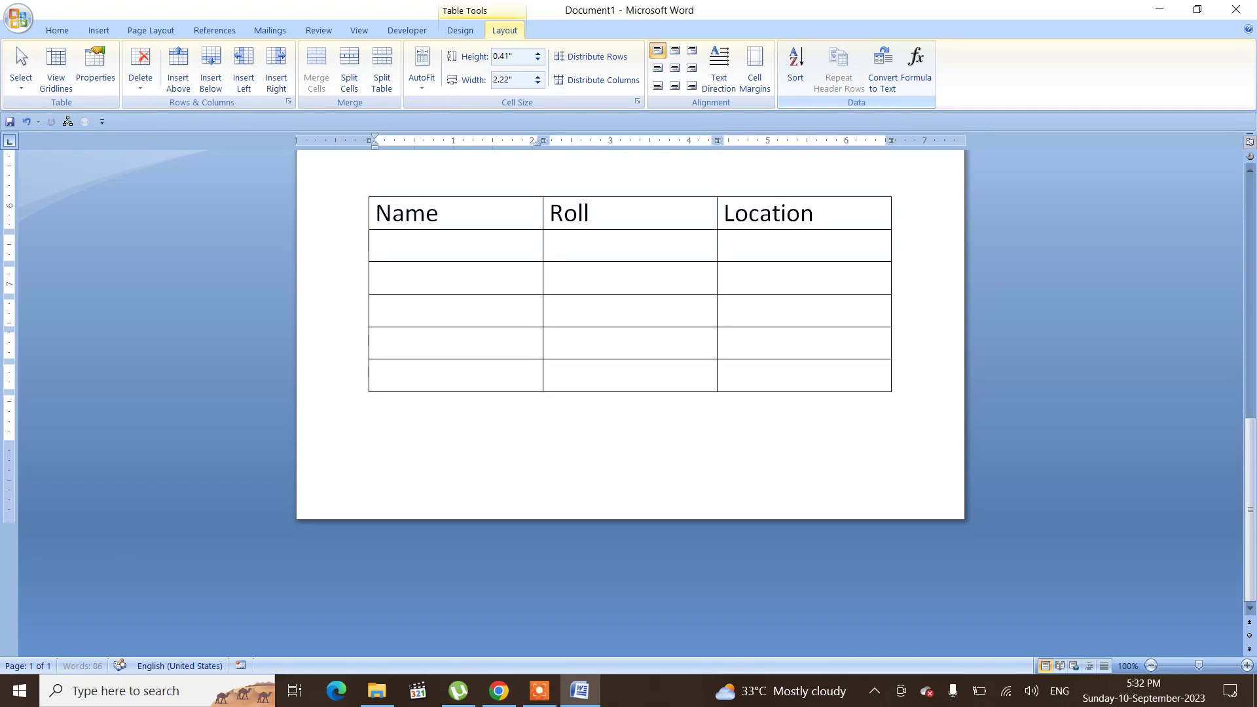
{"action": "key", "text": "Tab"}
{"action": "key", "text": "Tab"}
{"action": "key", "text": "Tab"}
{"action": "key", "text": "Tab"}
{"action": "key", "text": "Tab"}
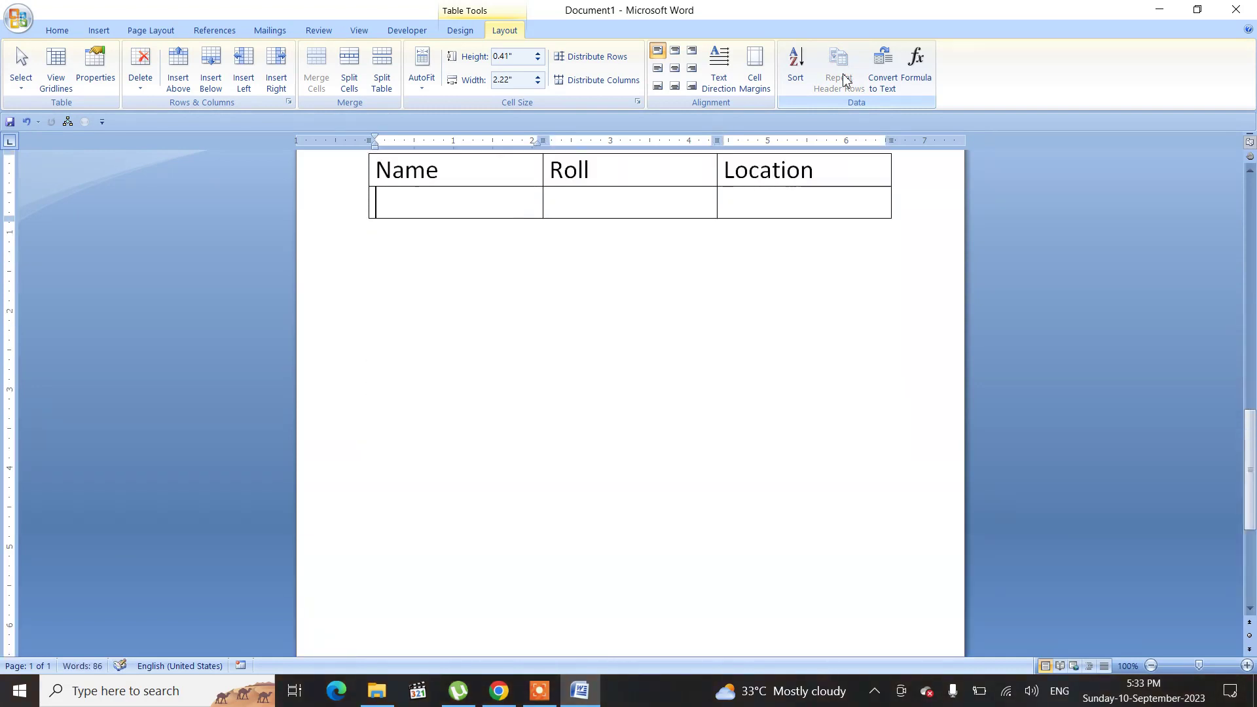
{"action": "key", "text": "Tab"}
{"action": "key", "text": "Tab"}
{"action": "key", "text": "Tab"}
{"action": "key", "text": "Tab"}
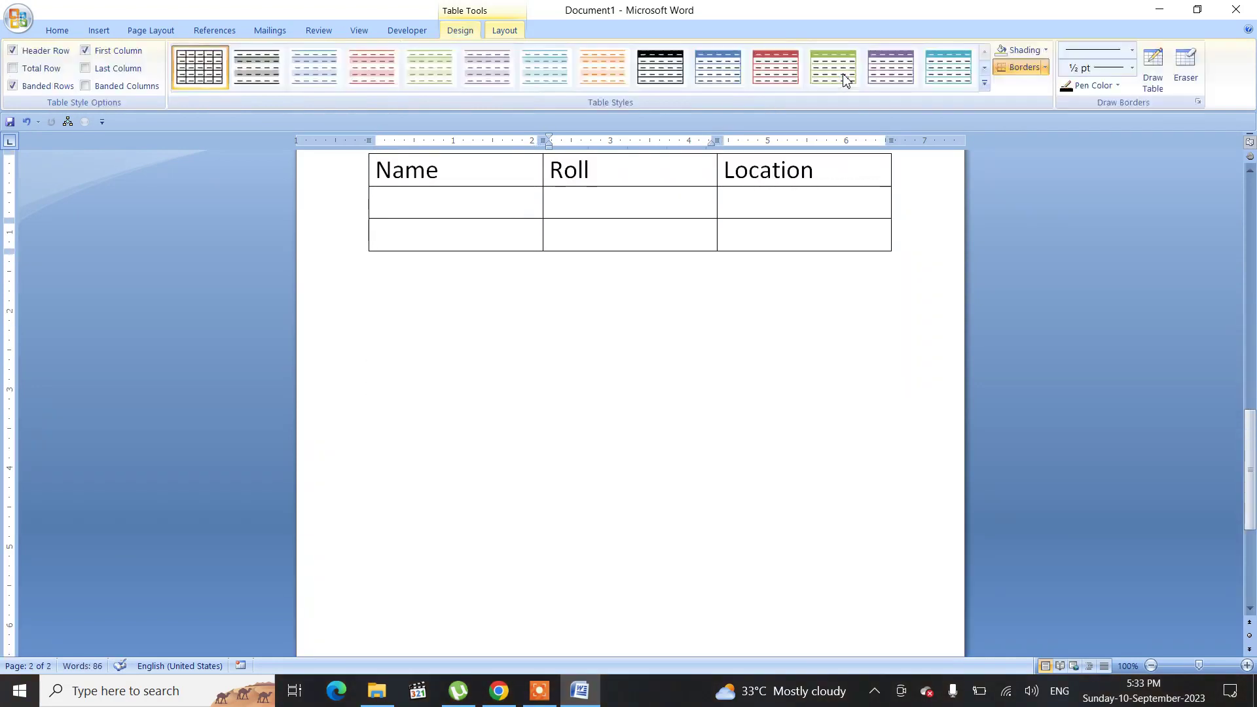
Step: Rename the Roll header in the table's first row to Age
{"action": "scroll", "coordinate": [844, 80], "scroll_direction": "up", "scroll_amount": 4}
{"action": "scroll", "coordinate": [951, 330], "scroll_direction": "up", "scroll_amount": 4}
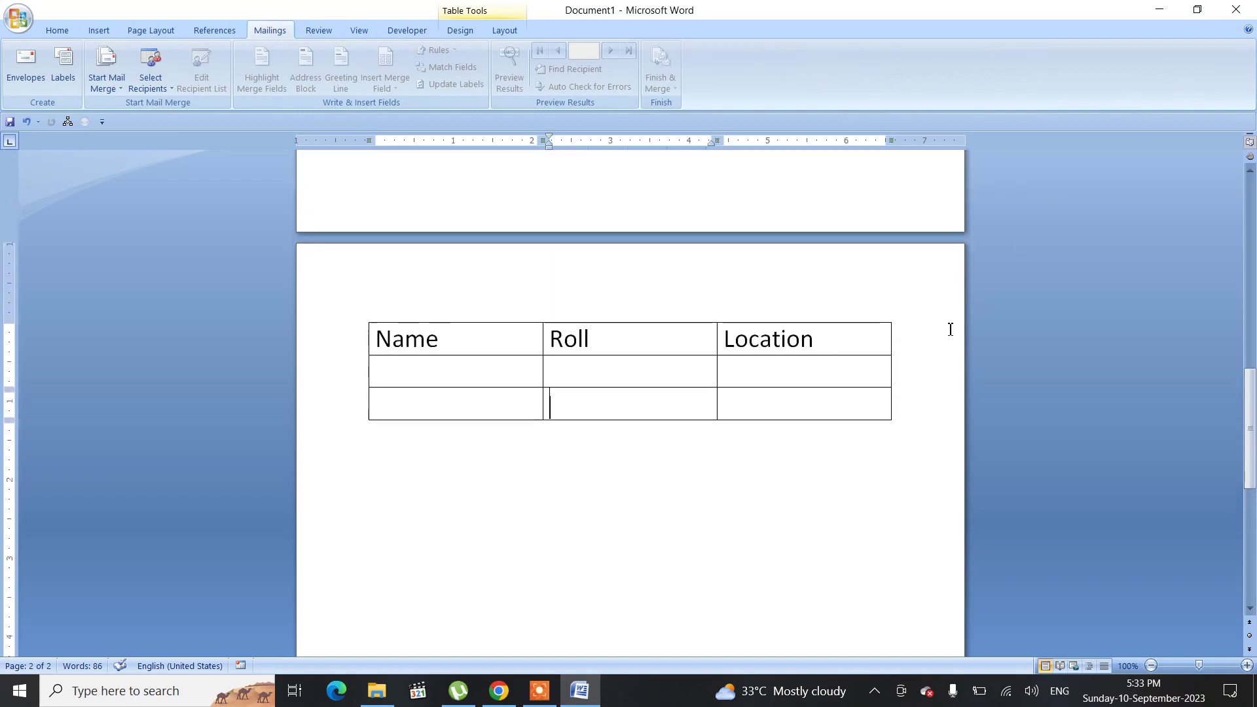
{"action": "scroll", "coordinate": [951, 329], "scroll_direction": "up", "scroll_amount": 5}
{"action": "scroll", "coordinate": [951, 329], "scroll_direction": "down", "scroll_amount": 4}
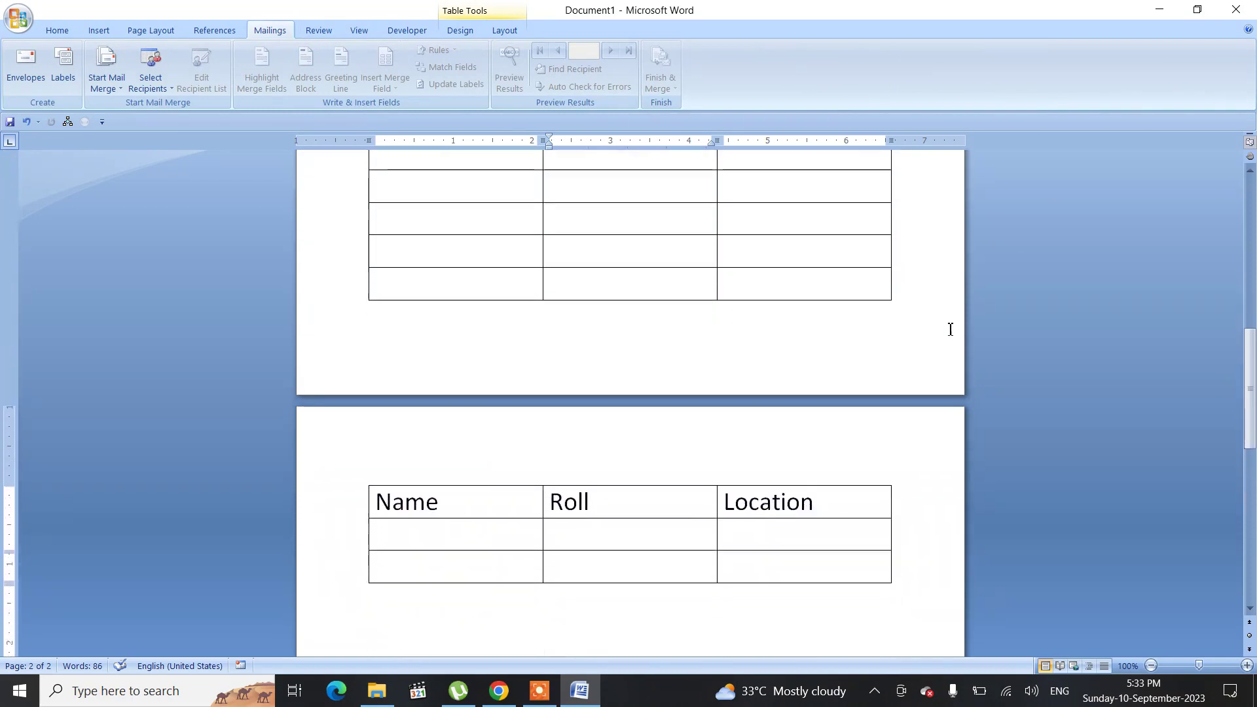
{"action": "scroll", "coordinate": [951, 330], "scroll_direction": "up", "scroll_amount": 1}
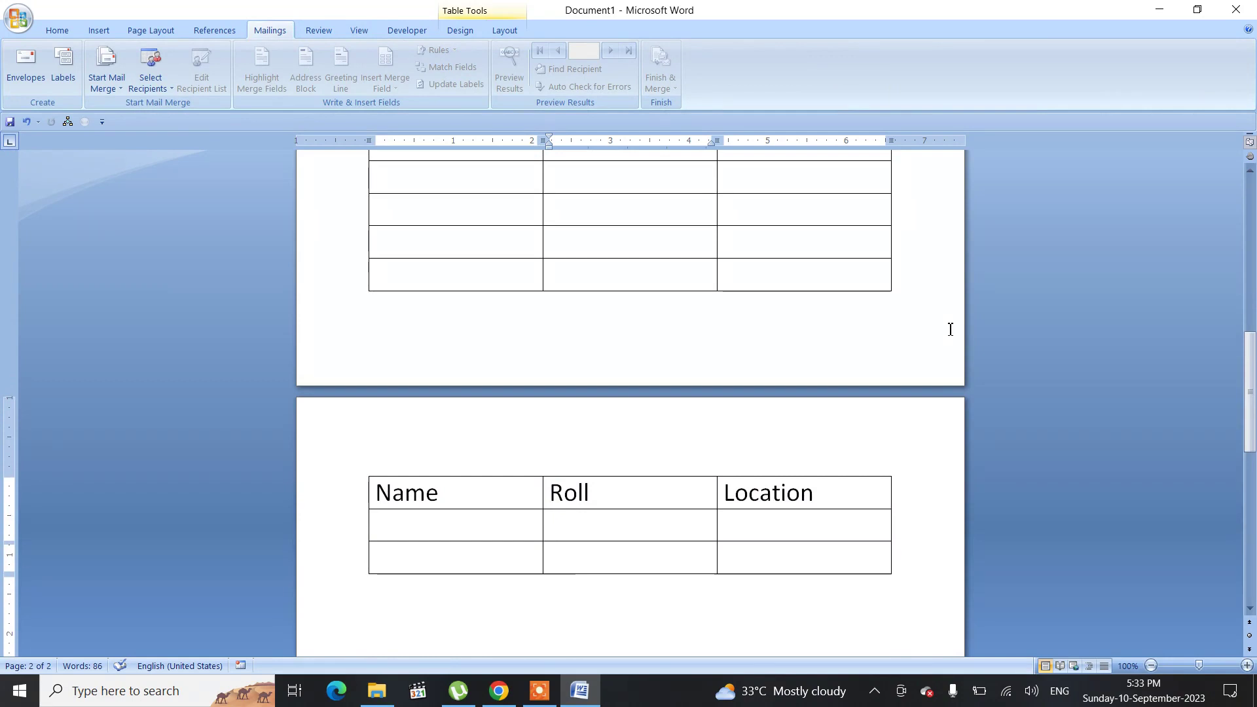
{"action": "key", "text": "Up"}
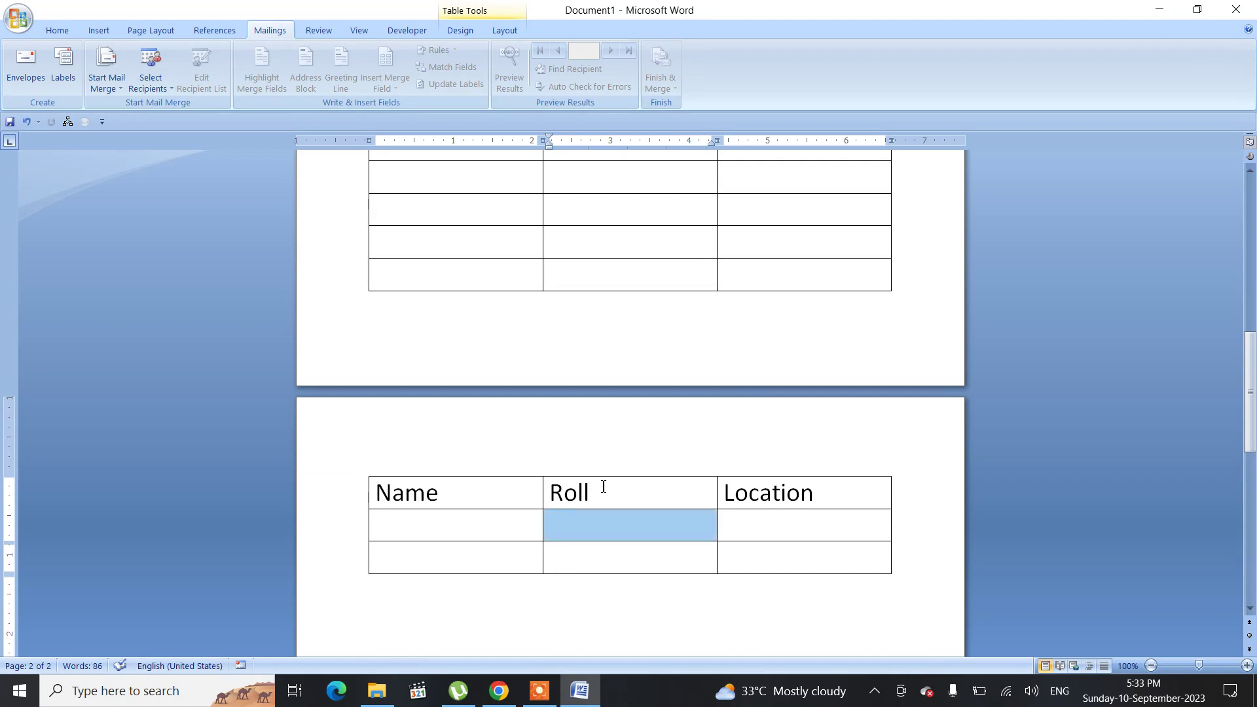
{"action": "scroll", "coordinate": [731, 336], "scroll_direction": "up", "scroll_amount": 5}
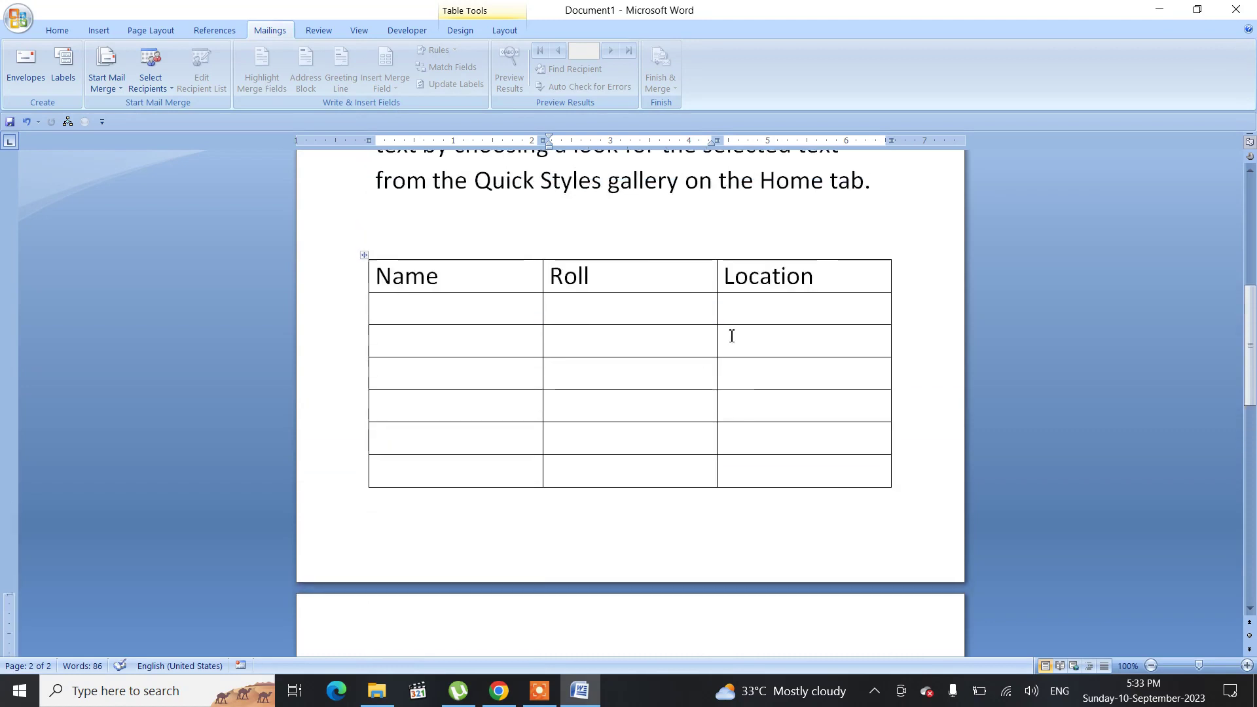
{"action": "left_click", "coordinate": [605, 280]}
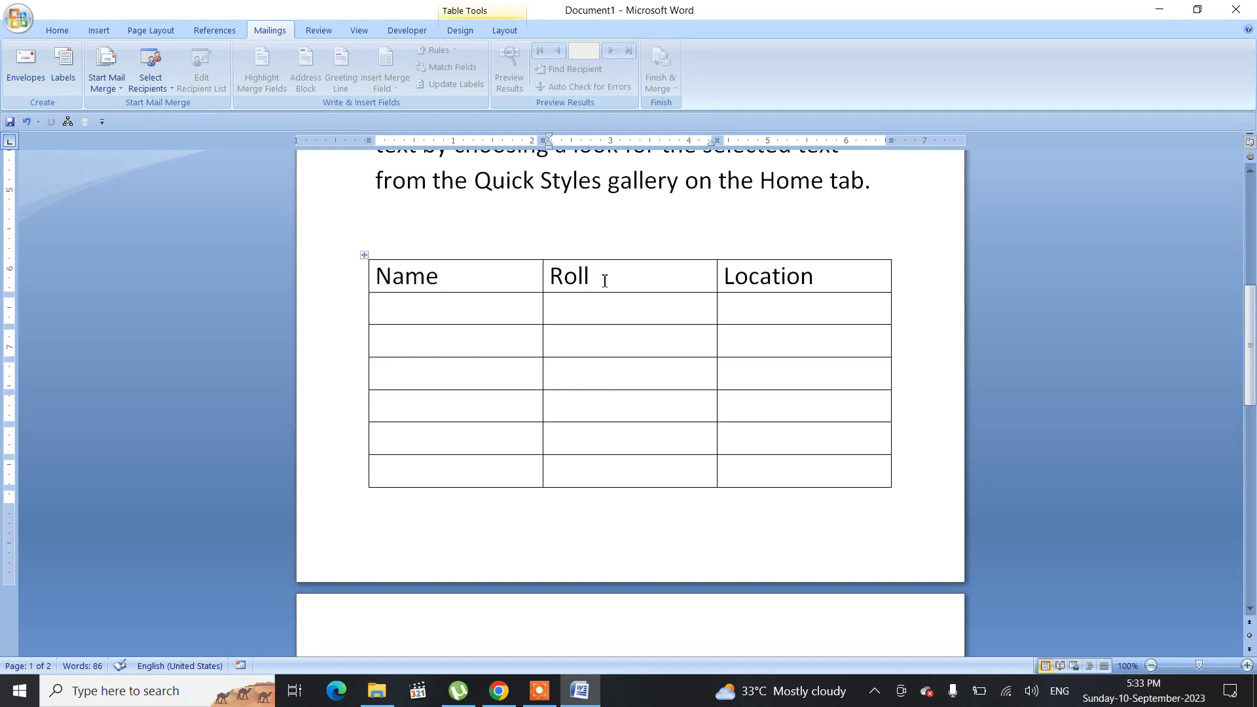
{"action": "key", "text": "BackSpace"}
{"action": "key", "text": "BackSpace"}
{"action": "key", "text": "BackSpace"}
{"action": "key", "text": "BackSpace"}
{"action": "type", "text": "Age"}
Step: Scroll between both pages to compare the repeated header row with the table's original first row
{"action": "scroll", "coordinate": [603, 281], "scroll_direction": "down", "scroll_amount": 3}
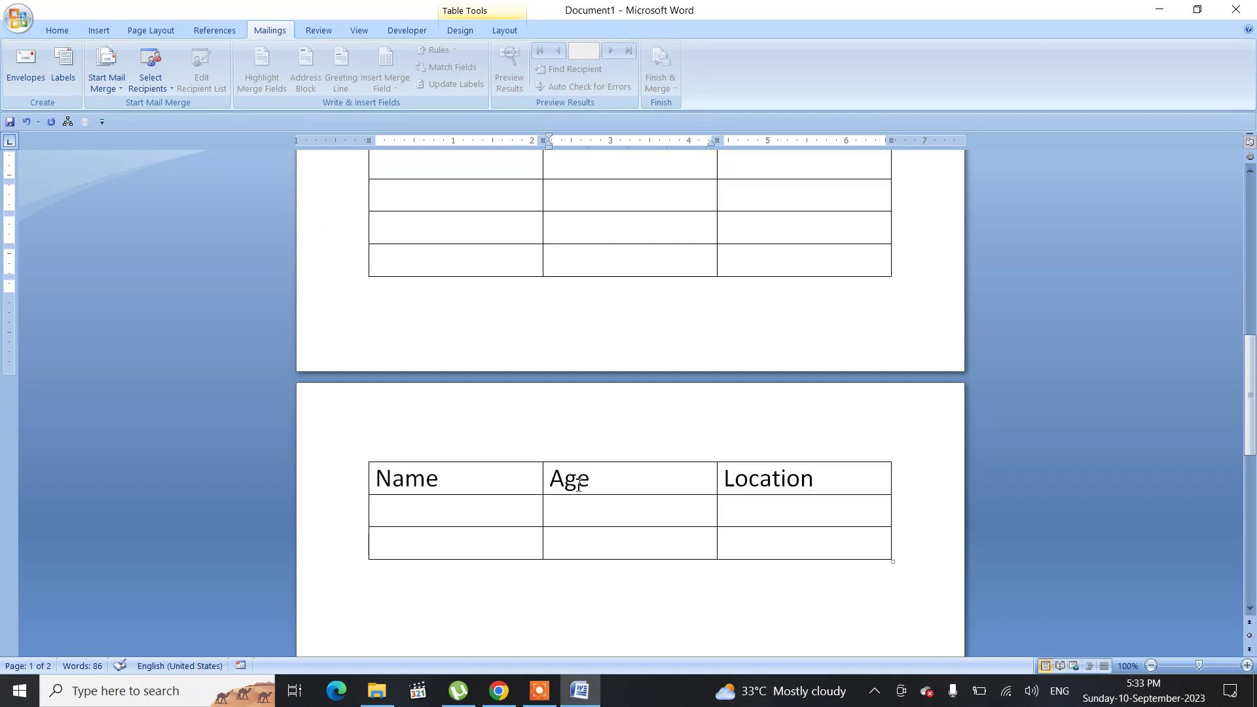
{"action": "scroll", "coordinate": [578, 485], "scroll_direction": "up", "scroll_amount": 4}
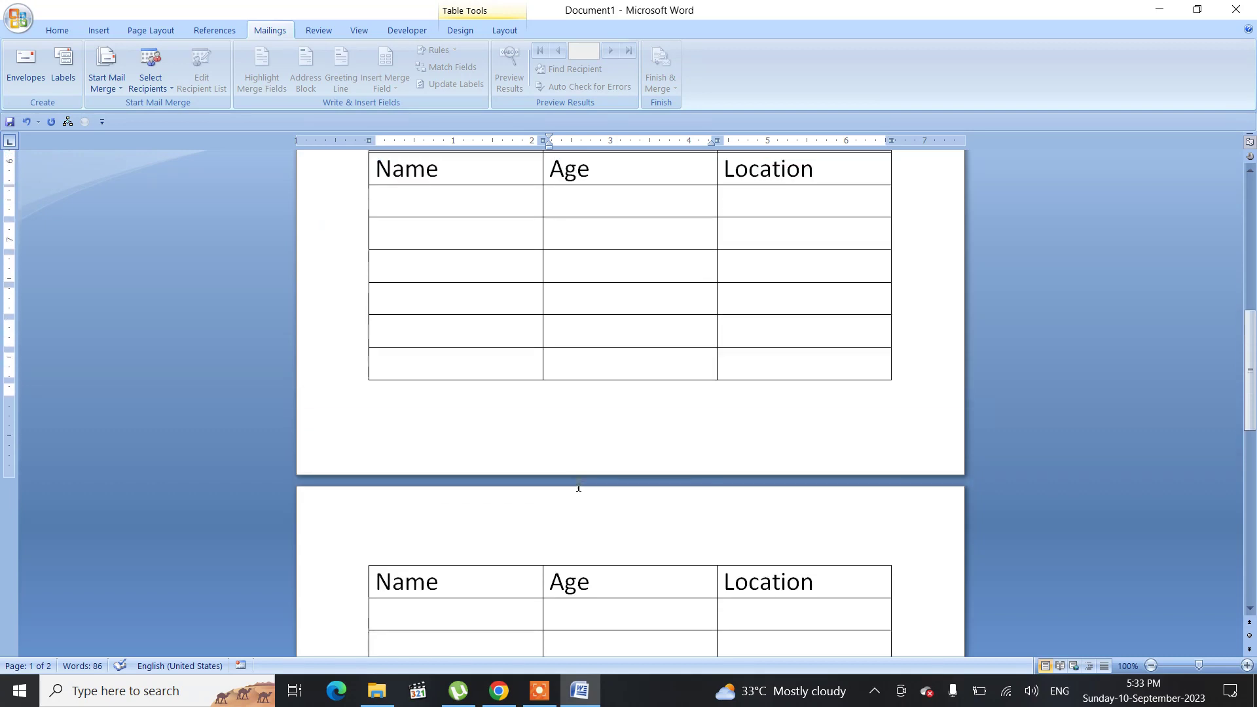
{"action": "scroll", "coordinate": [578, 486], "scroll_direction": "up", "scroll_amount": 1}
{"action": "scroll", "coordinate": [579, 485], "scroll_direction": "down", "scroll_amount": 1}
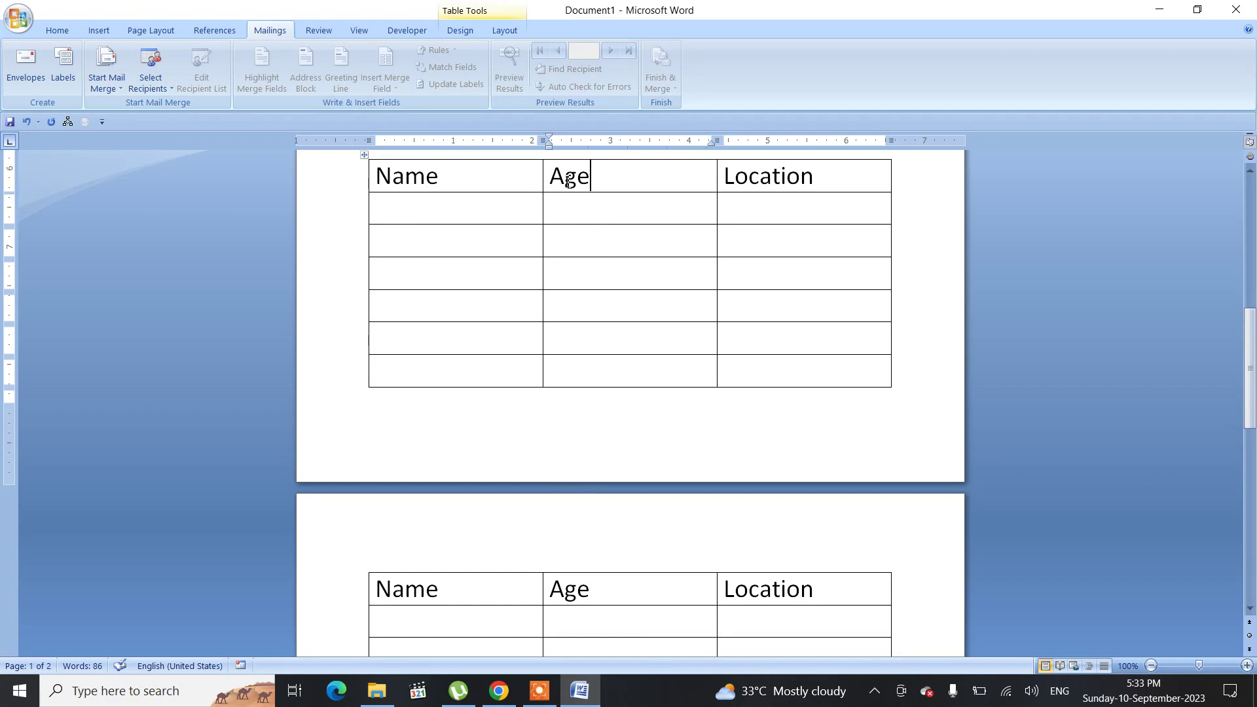
{"action": "scroll", "coordinate": [664, 585], "scroll_direction": "down", "scroll_amount": 5}
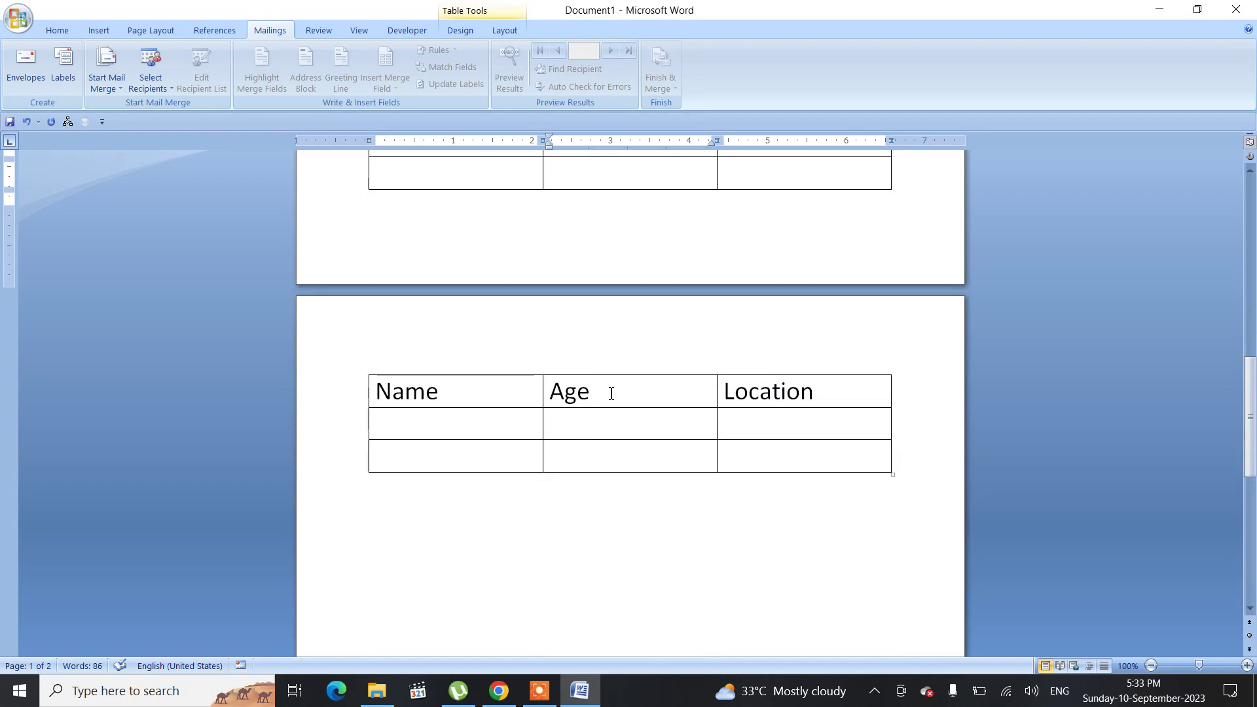
{"action": "left_click", "coordinate": [504, 30]}
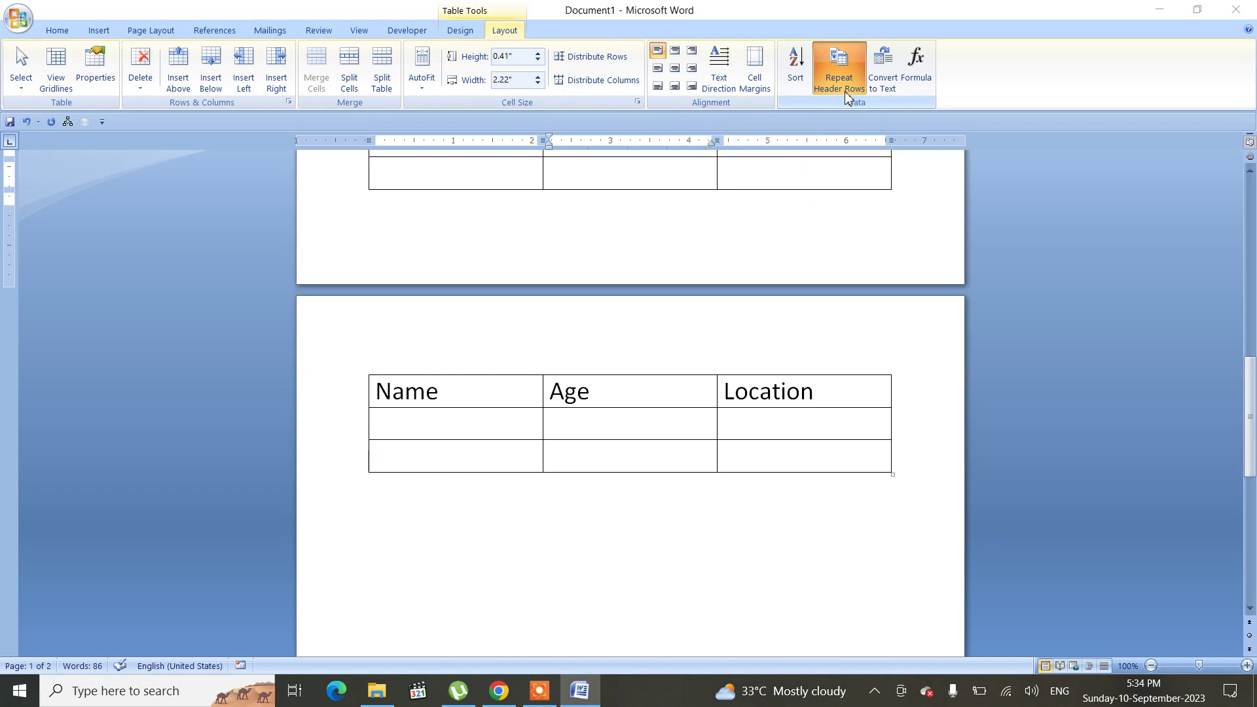
Step: Open the Magnifier app from the Windows search
{"action": "key", "text": "super"}
{"action": "type", "text": "mag"}
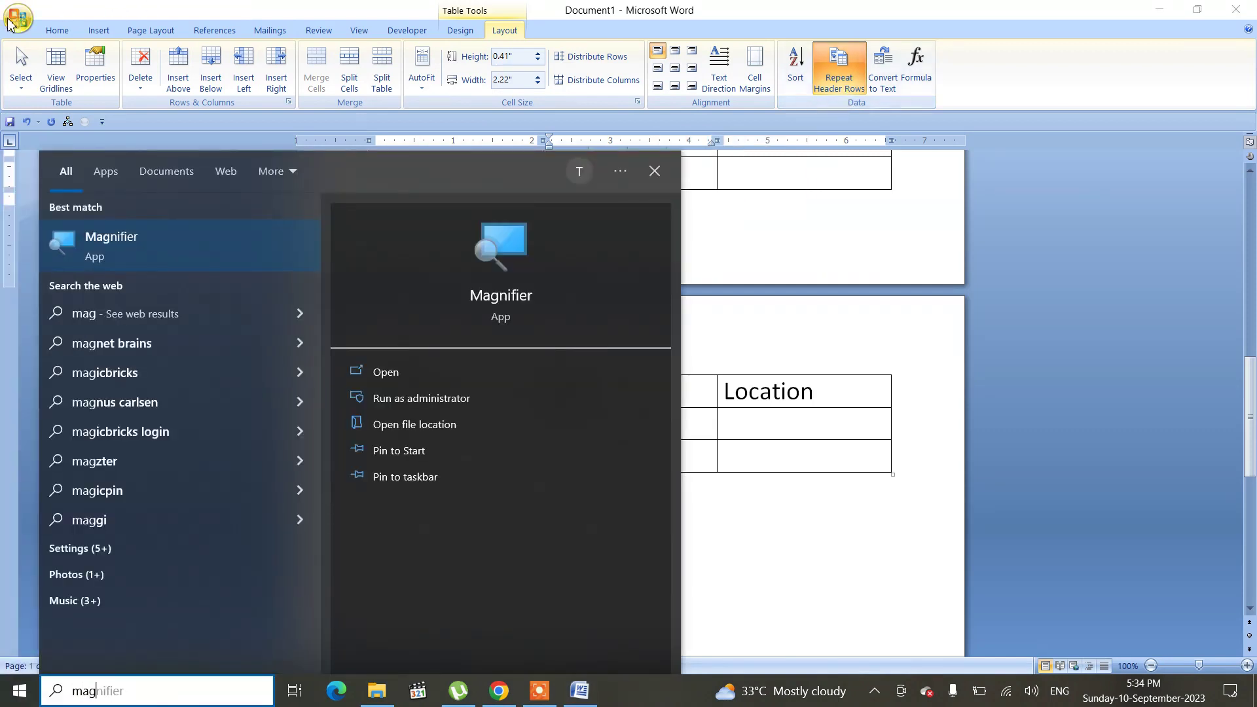
{"action": "left_click", "coordinate": [109, 253]}
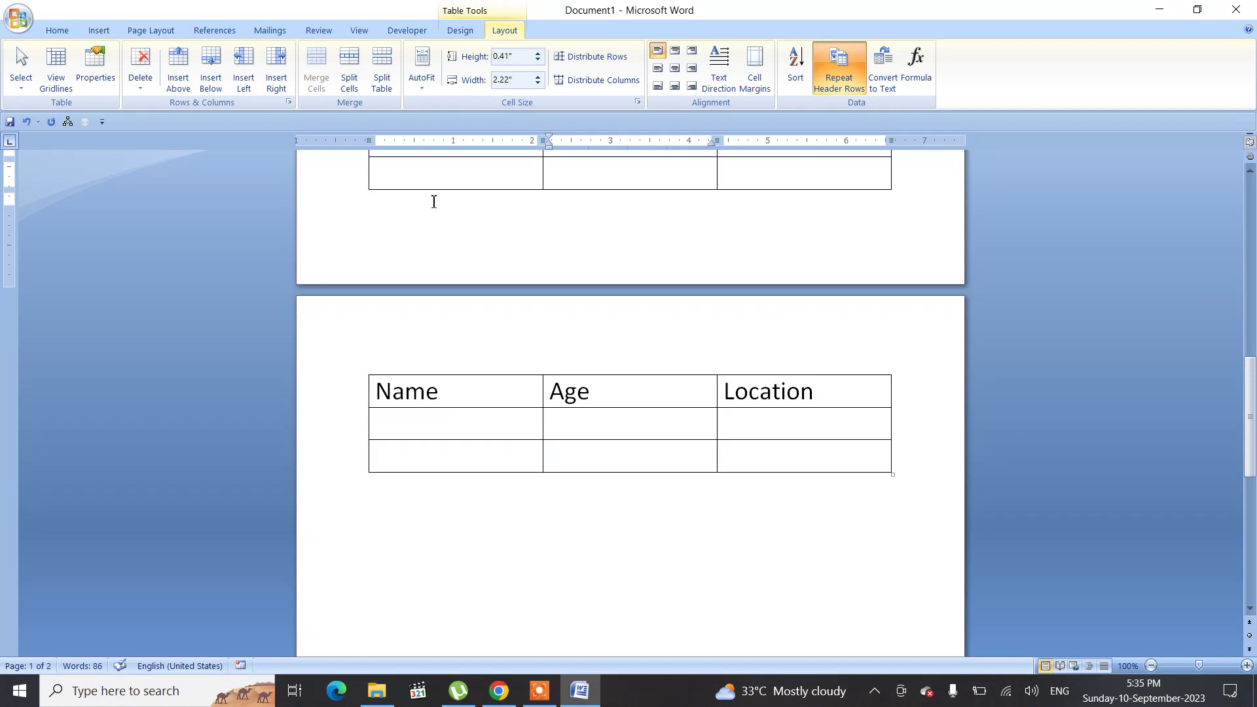
{"action": "left_click", "coordinate": [539, 692]}
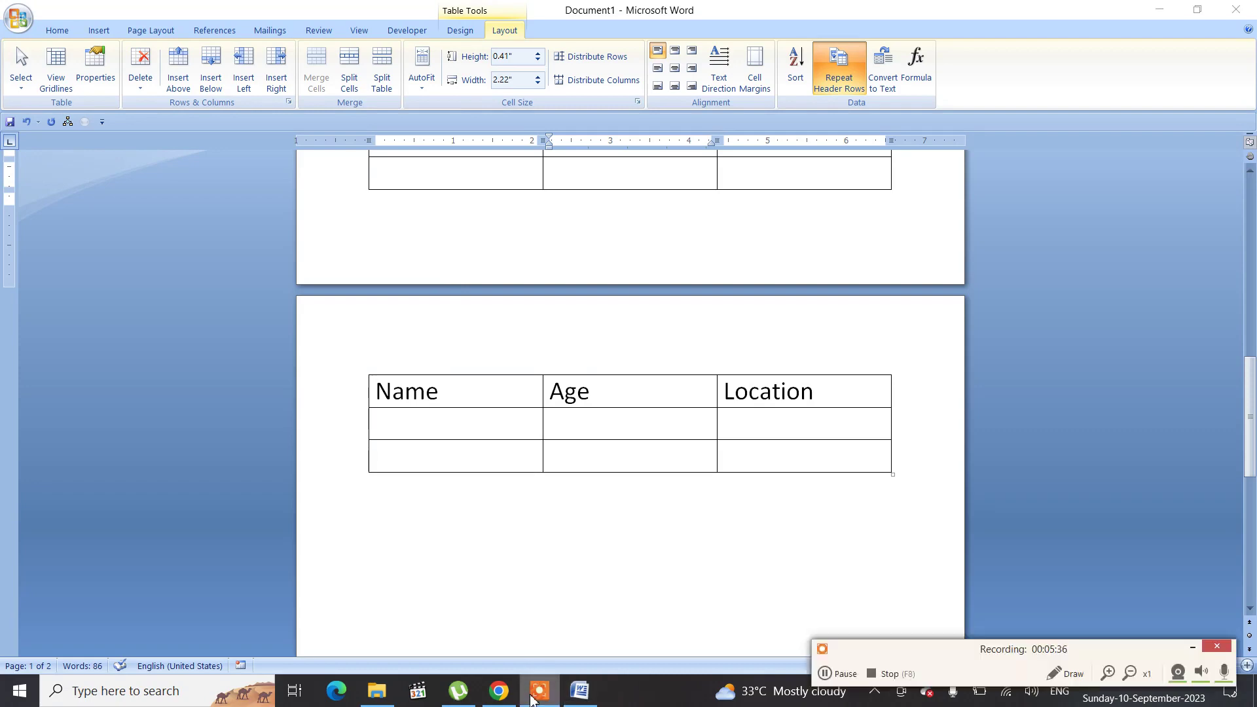